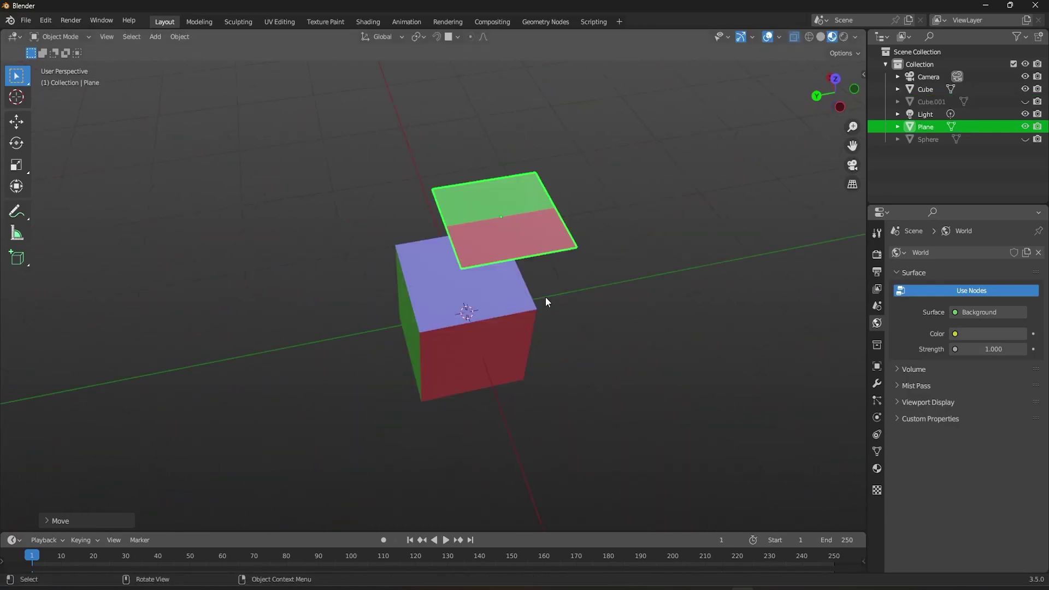
Move the small cube along the X axis with snapping enabled.
{"action": "middle_click_drag", "start_coordinate": [545, 300], "coordinate": [436, 355]}
{"action": "key", "text": "g"}
{"action": "key", "text": "x"}
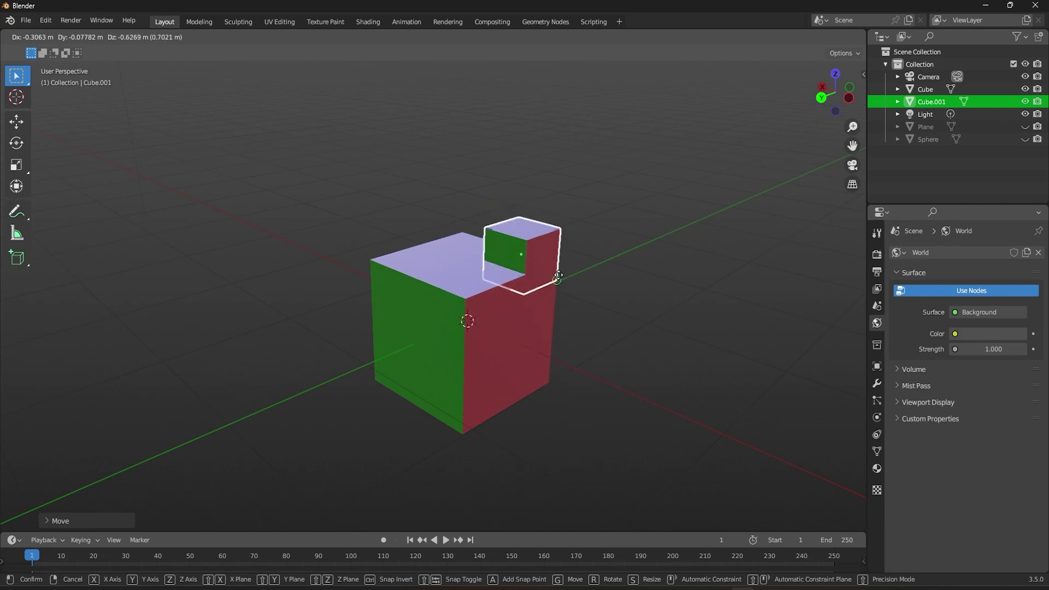
{"action": "left_click", "coordinate": [775, 510]}
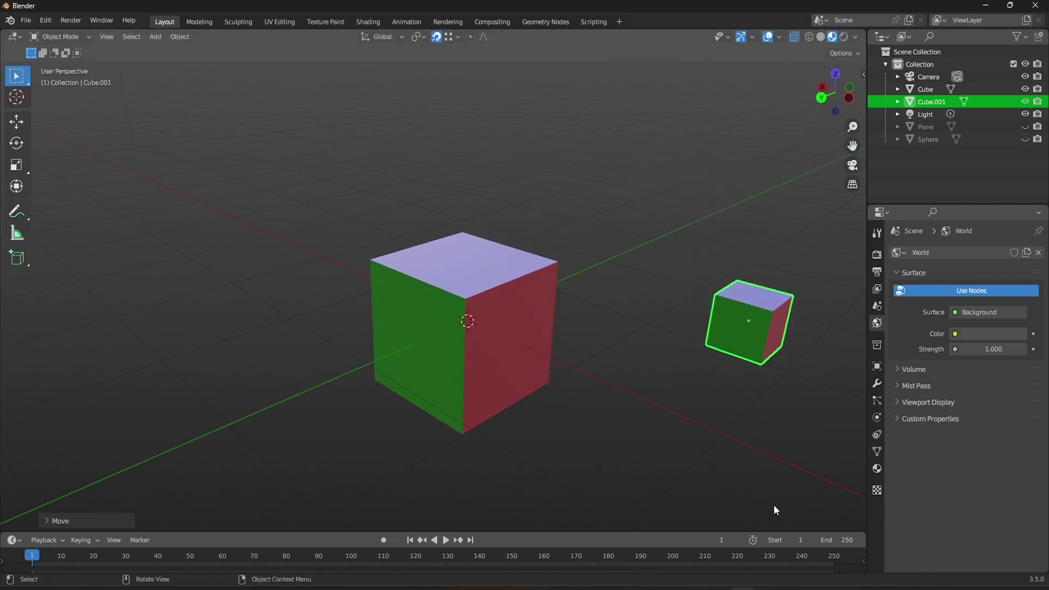
Try the small cube on the large cube's top, then settle it snug against its side.
{"action": "key", "text": "g"}
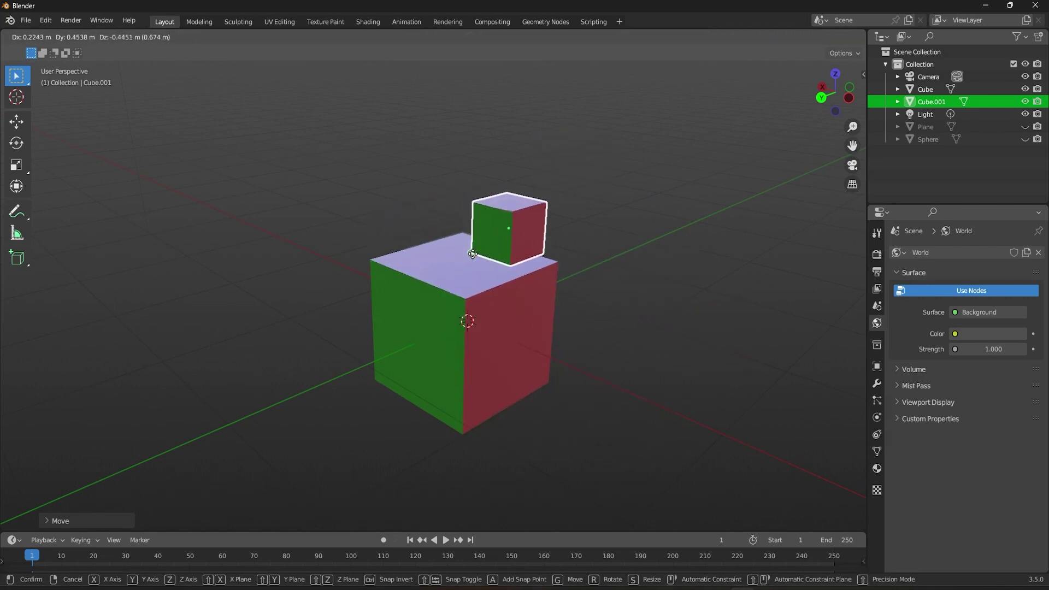
{"action": "left_click", "coordinate": [439, 268]}
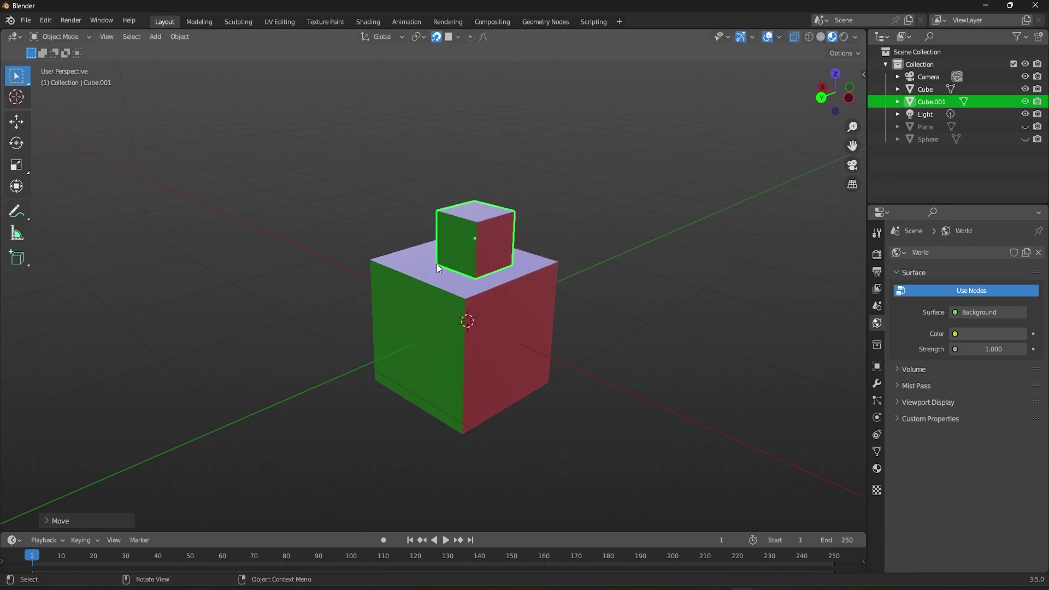
{"action": "key", "text": "g"}
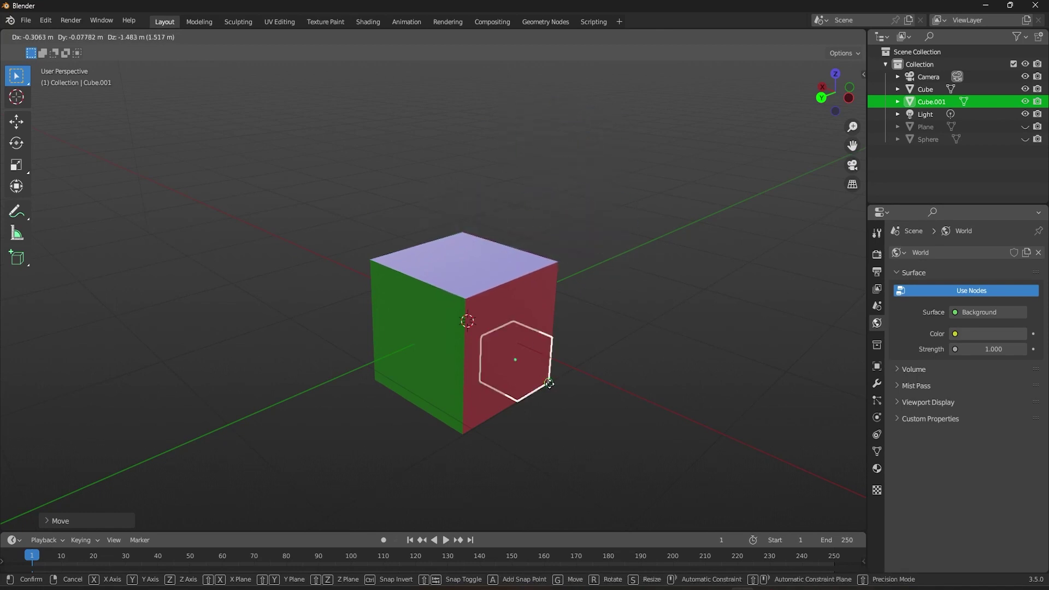
{"action": "left_click", "coordinate": [611, 282]}
{"action": "key", "text": "g"}
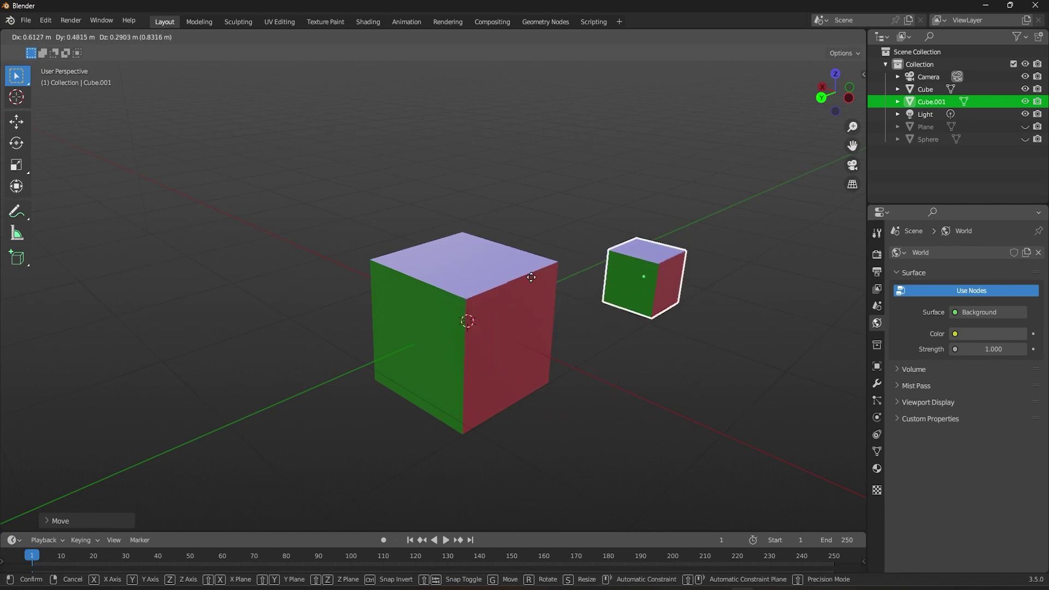
{"action": "left_click", "coordinate": [557, 265]}
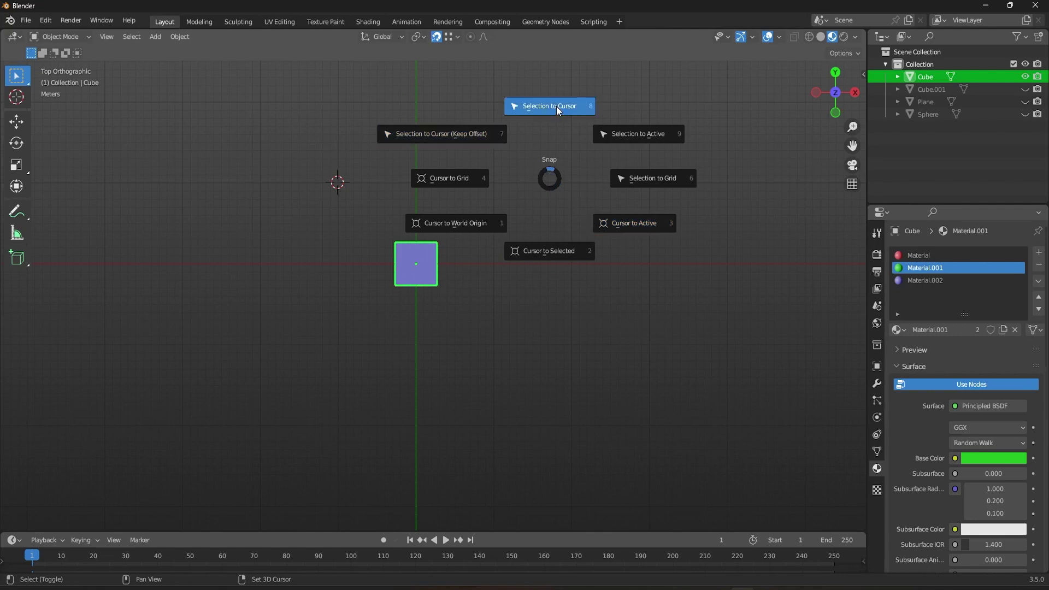
Snap the large cube to the 3D cursor, with Cube.001 hidden and snapping toggled.
{"action": "left_click", "coordinate": [556, 106]}
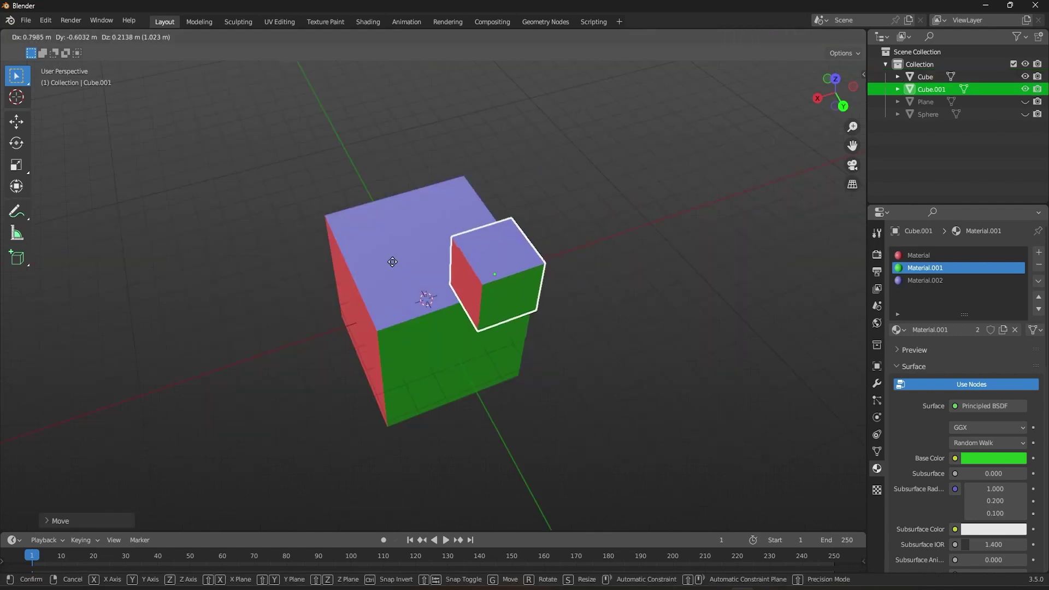
{"action": "key", "text": "ctrl"}
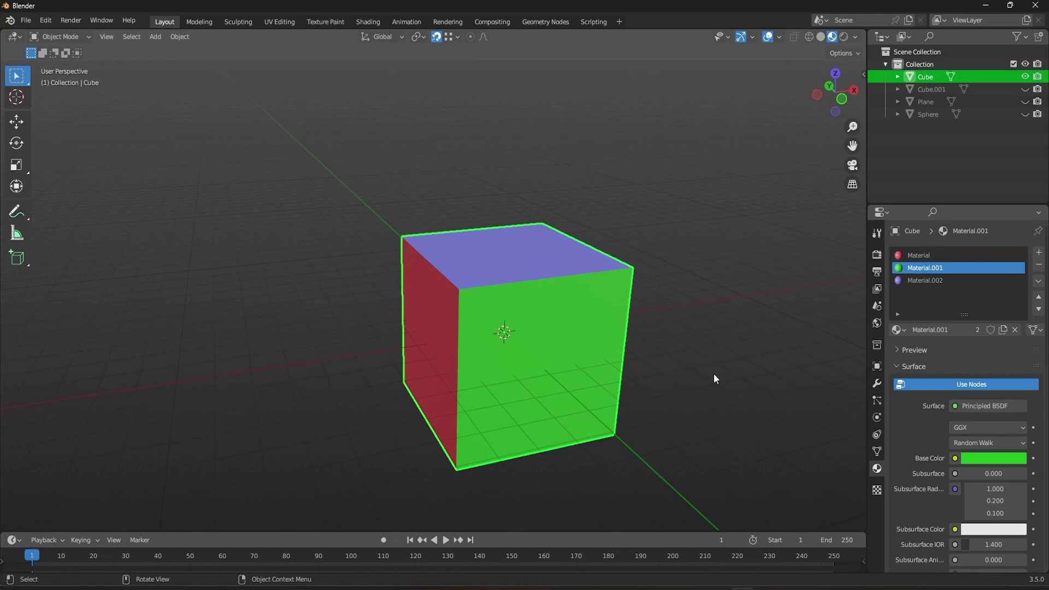
{"action": "key", "text": "shift+Tab"}
{"action": "key", "text": "shift+Tab"}
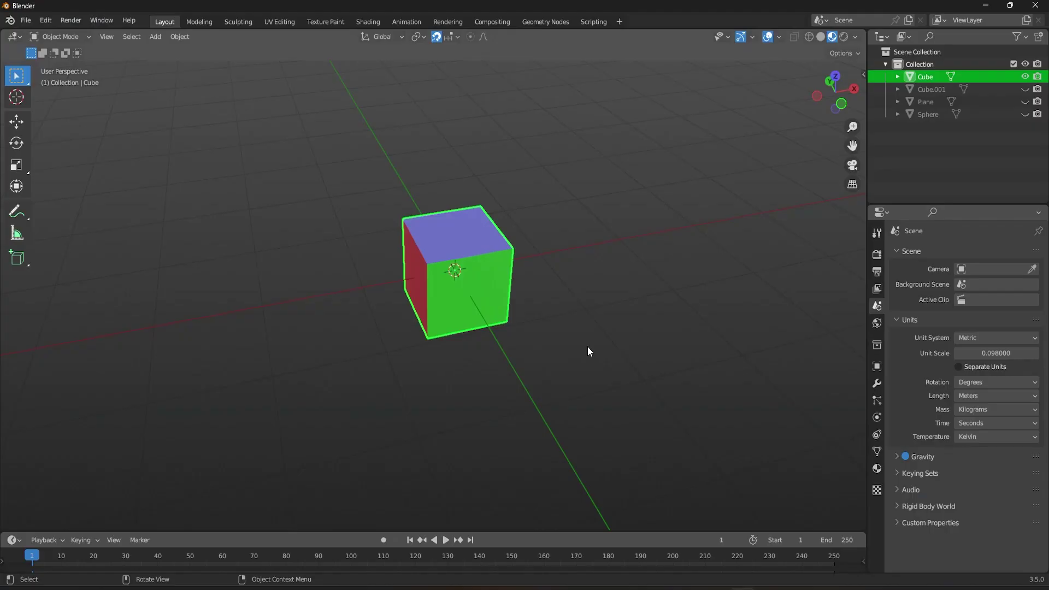
Turn snapping off, briefly add Edge, then set Increment as the only Snap To target.
{"action": "key", "text": "shift+Tab"}
{"action": "left_click", "coordinate": [454, 38]}
{"action": "key", "text": "ctrl"}
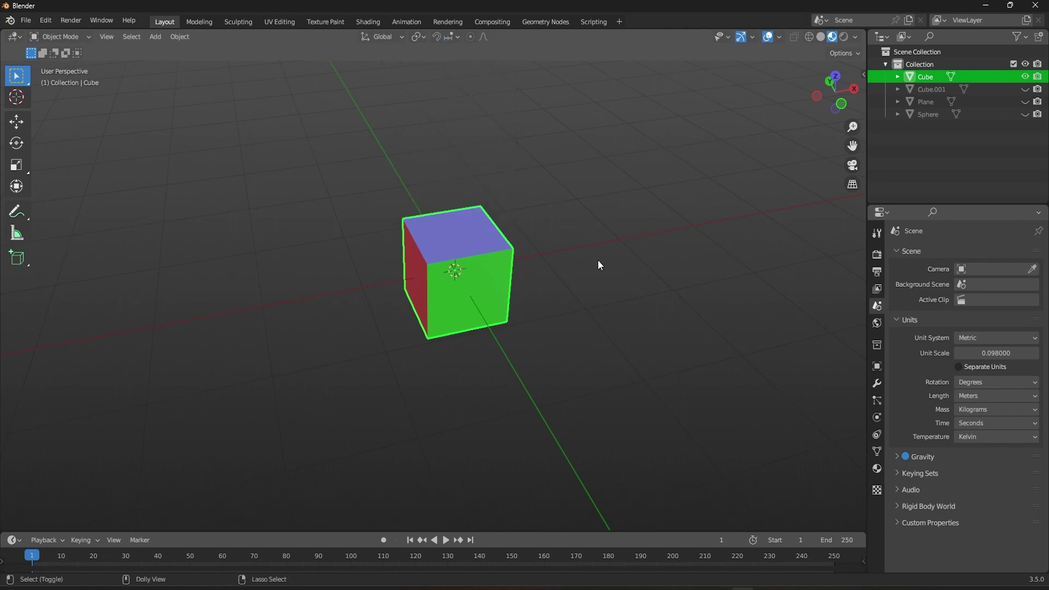
{"action": "key", "text": "ctrl+shift+Tab"}
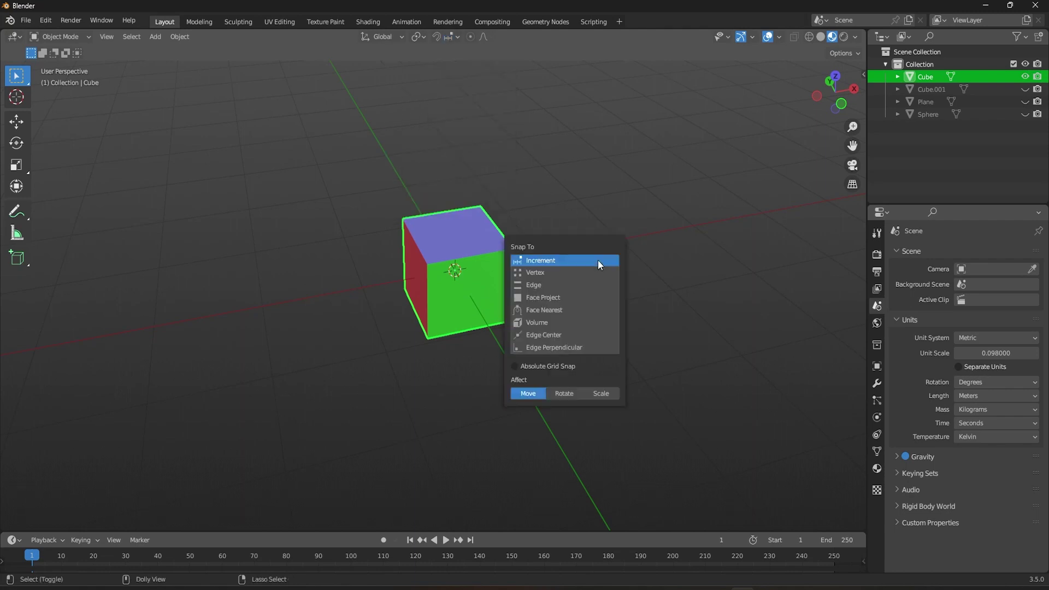
{"action": "left_click", "coordinate": [569, 285], "text": "shift"}
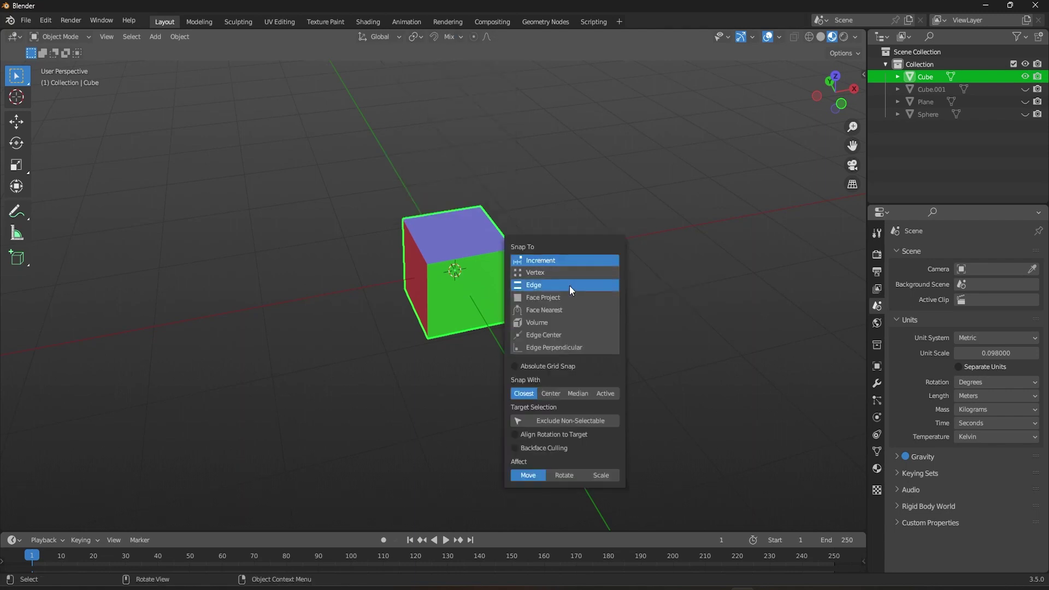
{"action": "left_click", "coordinate": [461, 37]}
{"action": "left_click", "coordinate": [441, 73]}
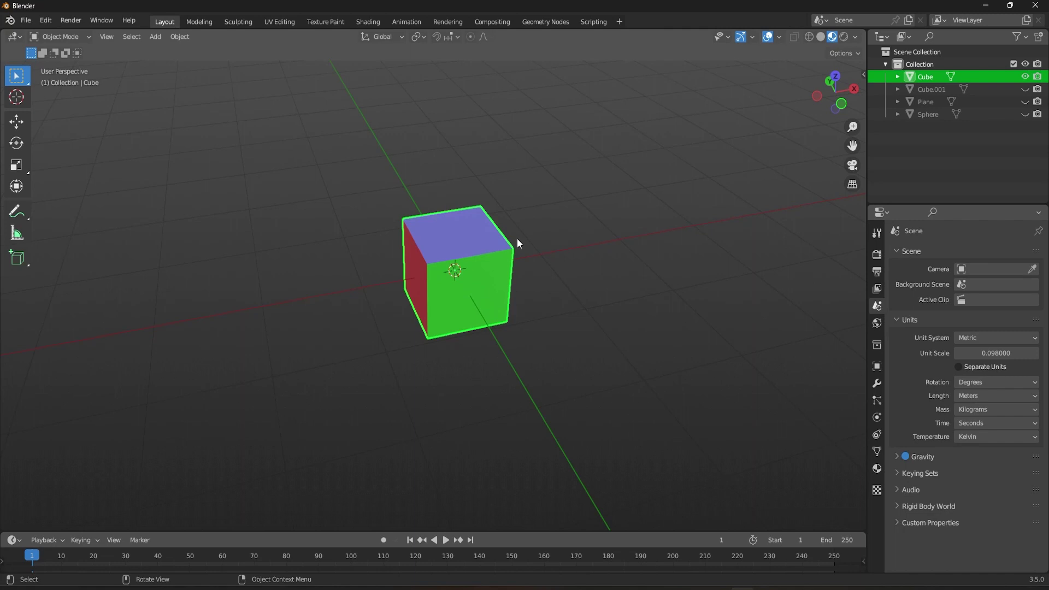
Move the cube freely, then enable snapping and step it in whole metres along X and Y.
{"action": "key", "text": "g"}
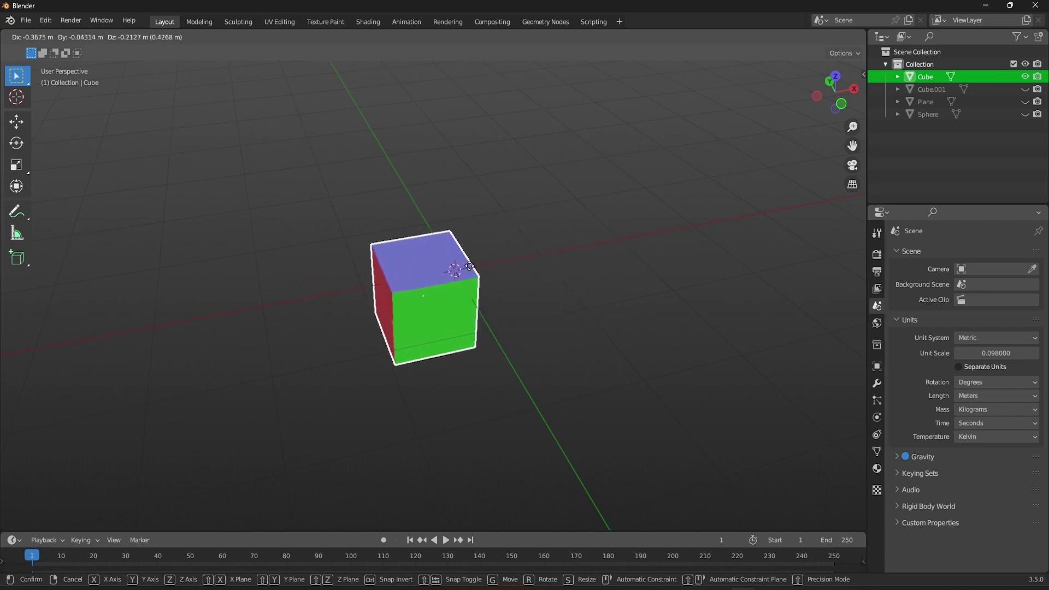
{"action": "left_click", "coordinate": [454, 270]}
{"action": "key", "text": "shift+Tab"}
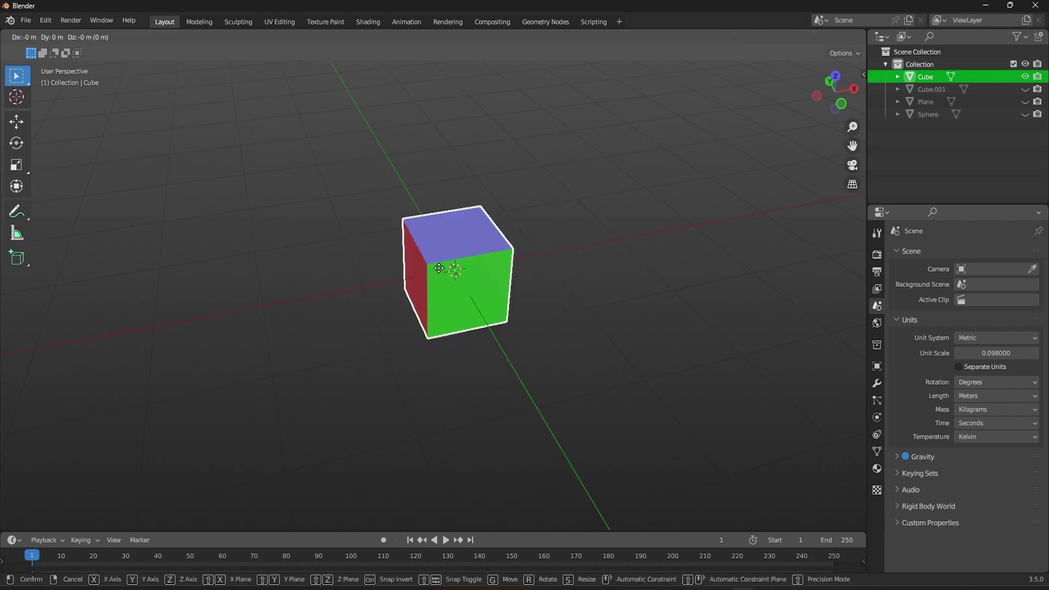
{"action": "key", "text": "g"}
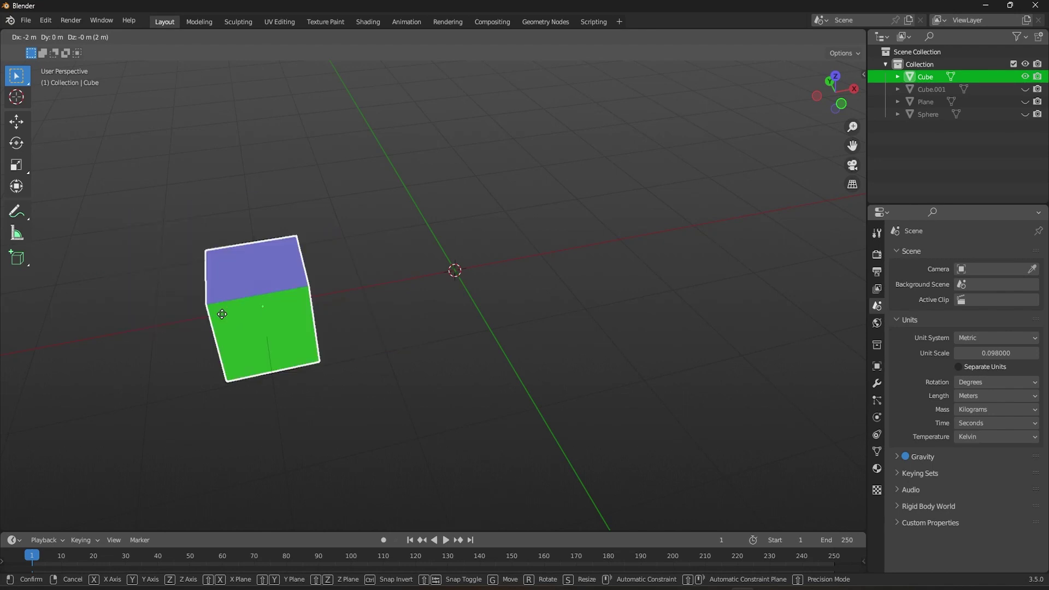
{"action": "key", "text": "x"}
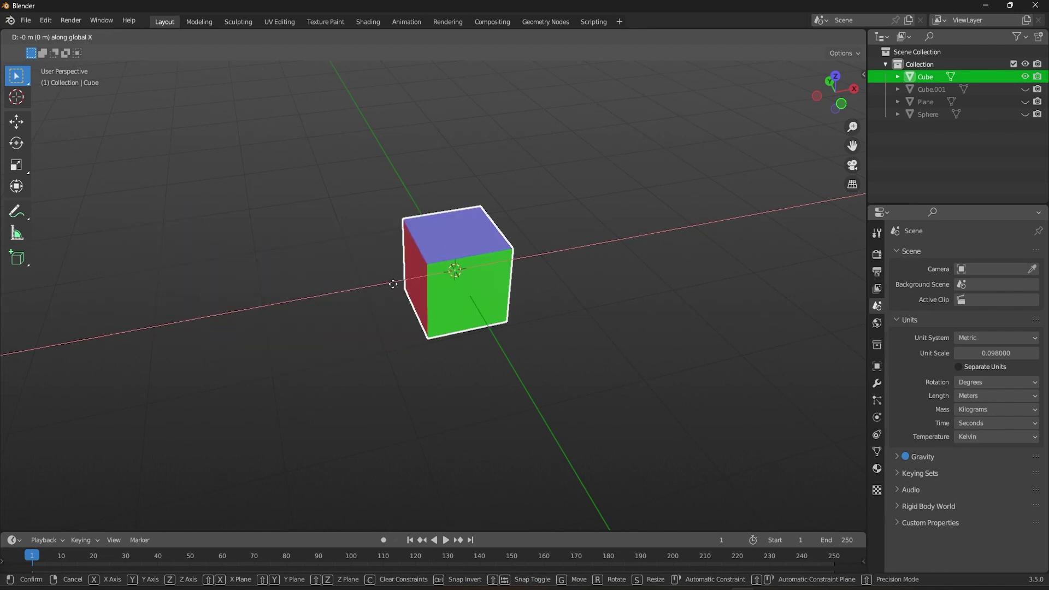
{"action": "key", "text": "y"}
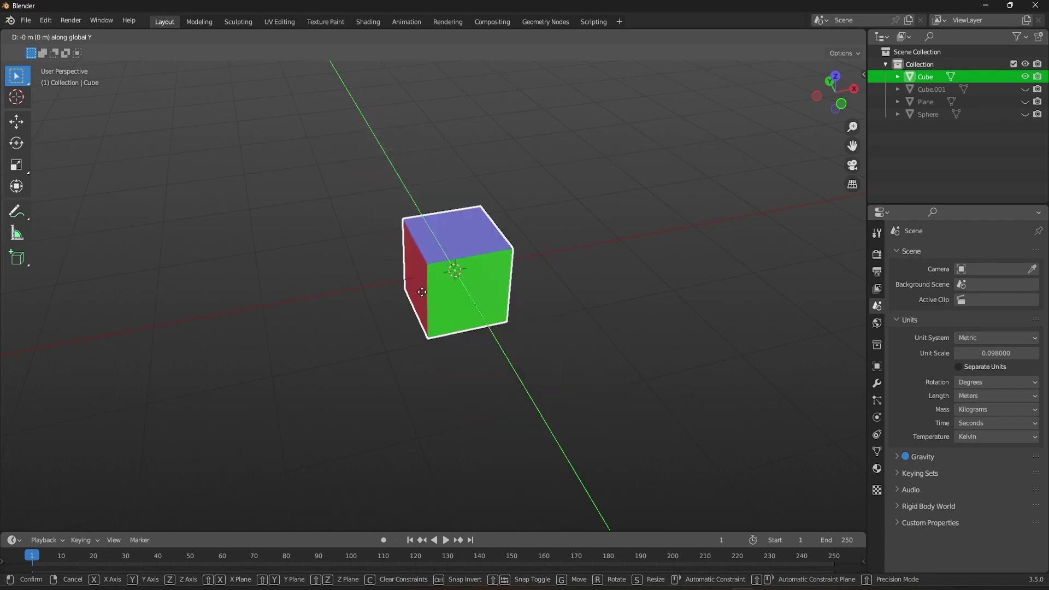
{"action": "left_click", "coordinate": [424, 297]}
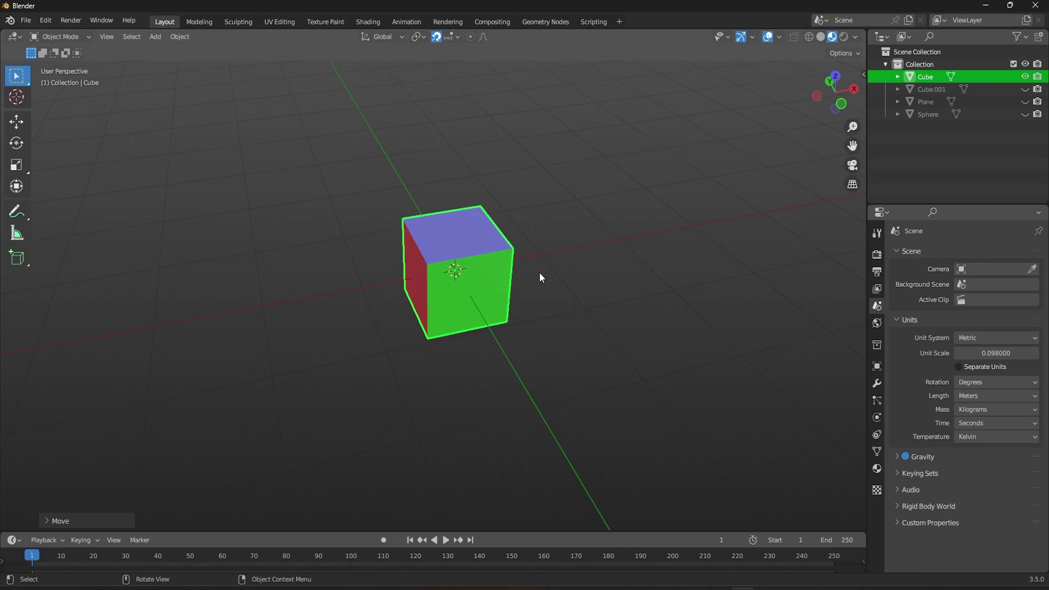
Orbit and zoom the view, undoing the scene Unit Scale back to 1.0.
{"action": "scroll", "coordinate": [539, 273], "scroll_direction": "down", "scroll_amount": 5}
{"action": "middle_click_drag", "start_coordinate": [539, 272], "coordinate": [448, 332]}
{"action": "scroll", "coordinate": [512, 267], "scroll_direction": "down", "scroll_amount": 3}
{"action": "key", "text": "ctrl+z"}
{"action": "scroll", "coordinate": [479, 308], "scroll_direction": "up", "scroll_amount": 4}
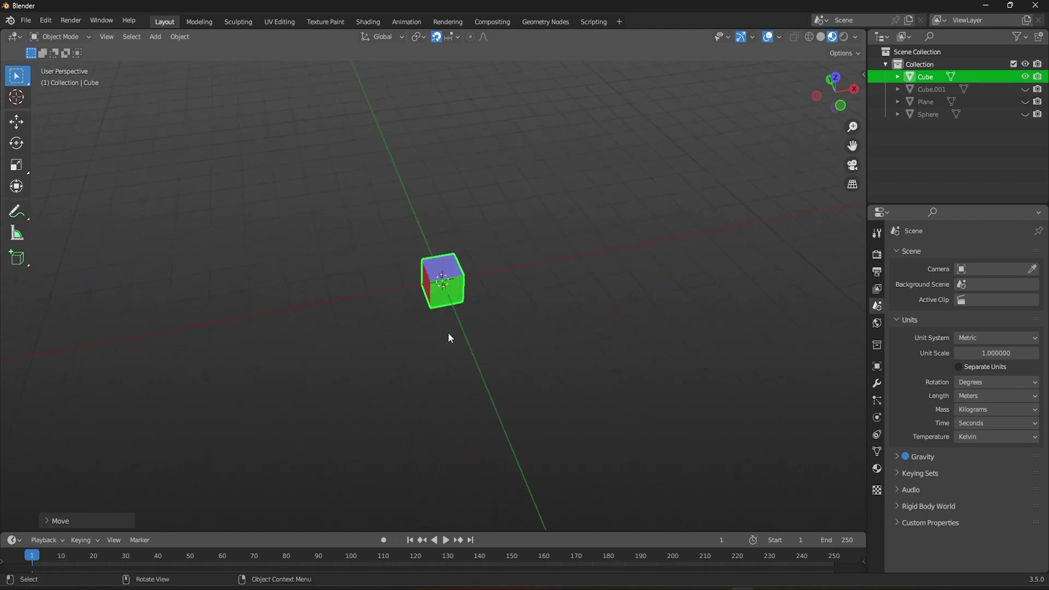
{"action": "scroll", "coordinate": [454, 335], "scroll_direction": "up", "scroll_amount": 6}
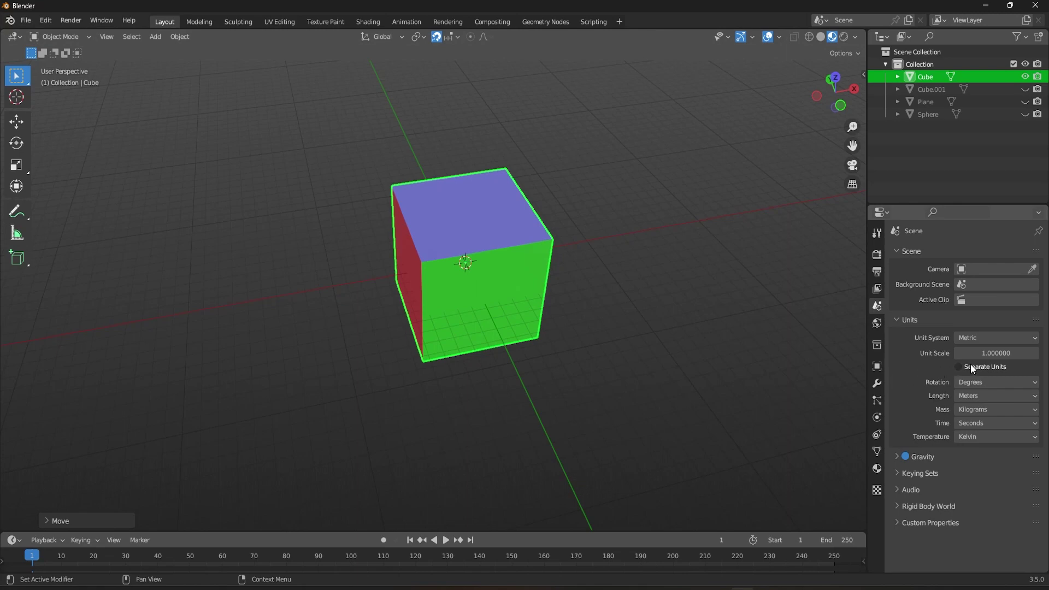
Raise the scene Unit Scale to 1.993000 and show the Snap To choices with Increment.
{"action": "left_click", "coordinate": [986, 351]}
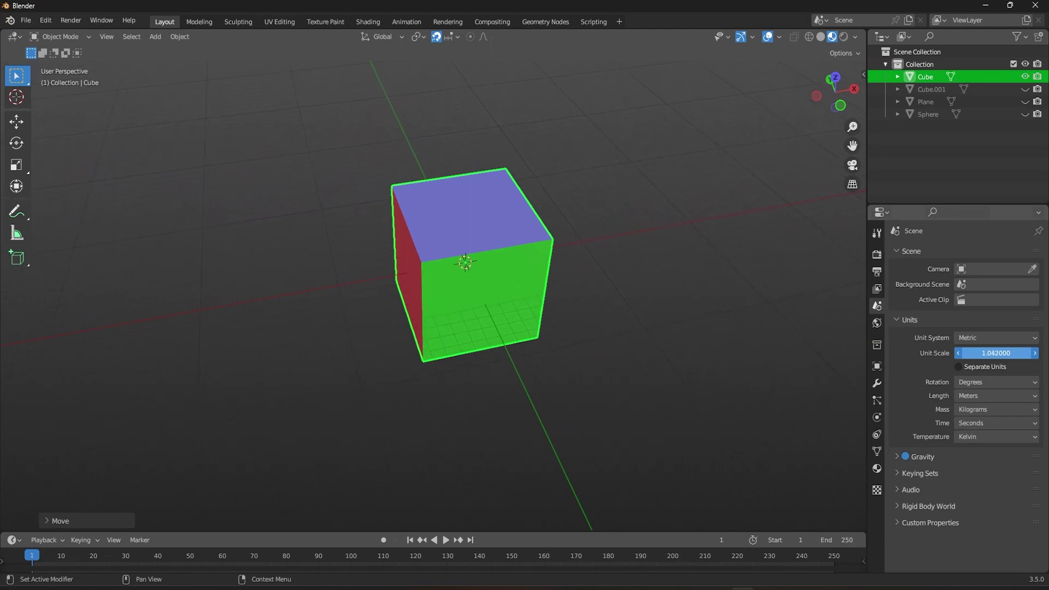
{"action": "left_click_drag", "start_coordinate": [986, 352], "coordinate": [1026, 350]}
{"action": "middle_click_drag", "start_coordinate": [469, 142], "coordinate": [457, 99]}
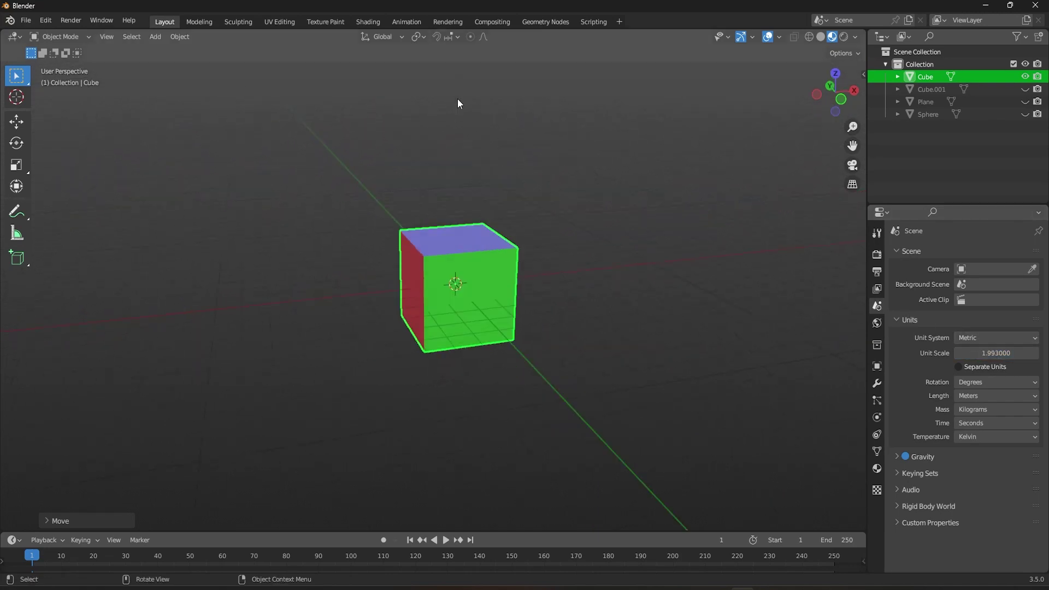
{"action": "left_click", "coordinate": [453, 36]}
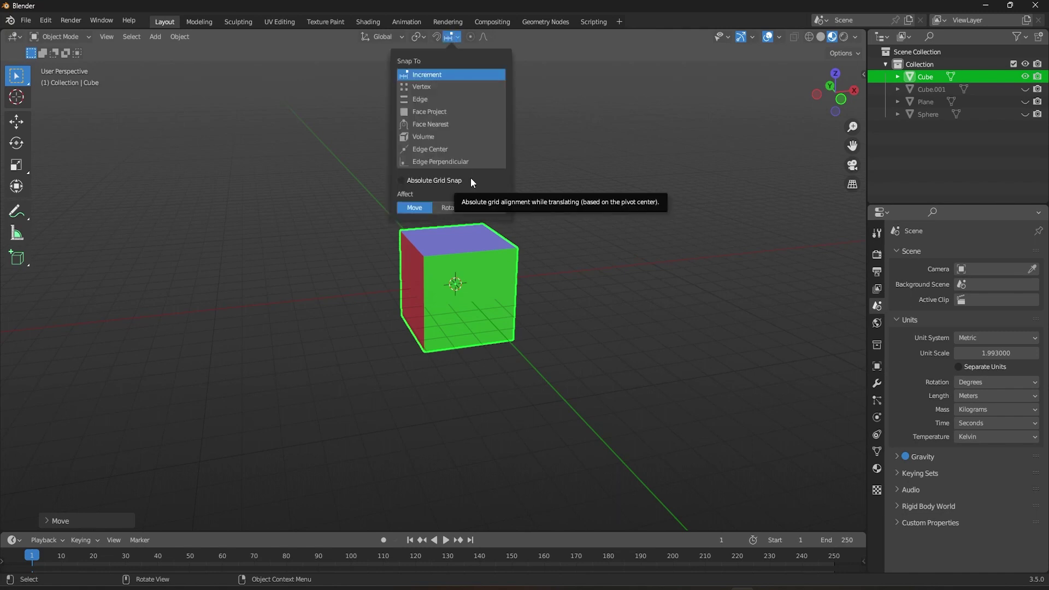
In top view, move the cube to a new grid-snapped position.
{"action": "key", "text": "KP_7"}
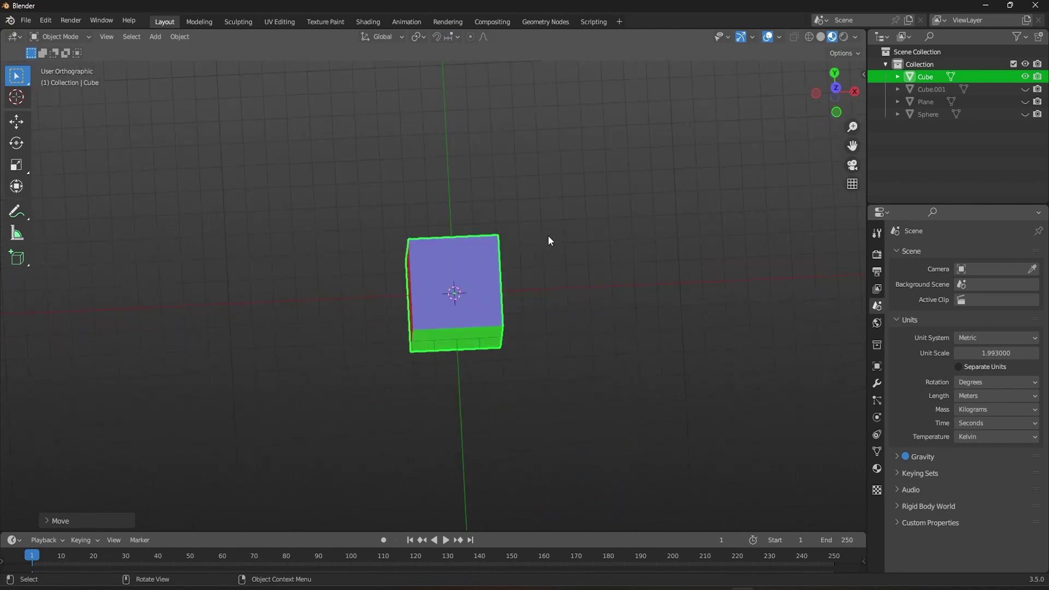
{"action": "scroll", "coordinate": [467, 281], "scroll_direction": "up", "scroll_amount": 1}
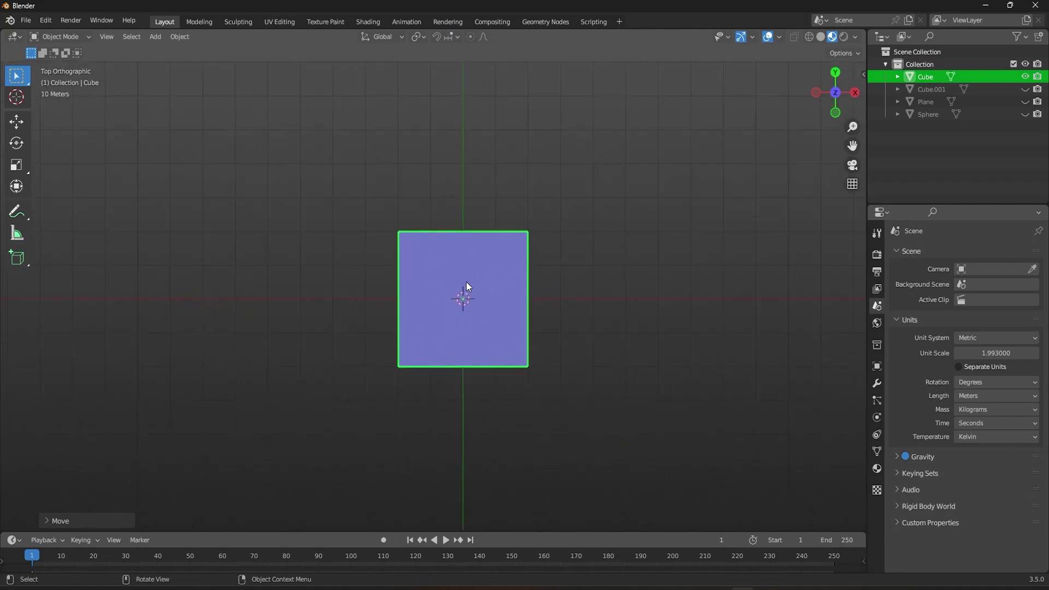
{"action": "scroll", "coordinate": [467, 281], "scroll_direction": "down", "scroll_amount": 1}
{"action": "key", "text": "g"}
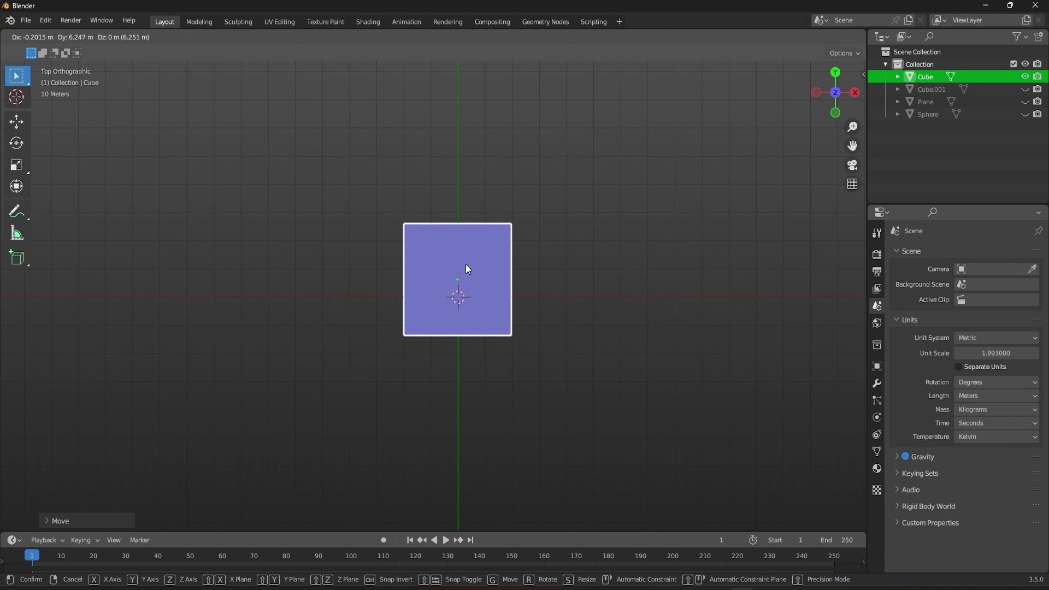
{"action": "left_click", "coordinate": [467, 268]}
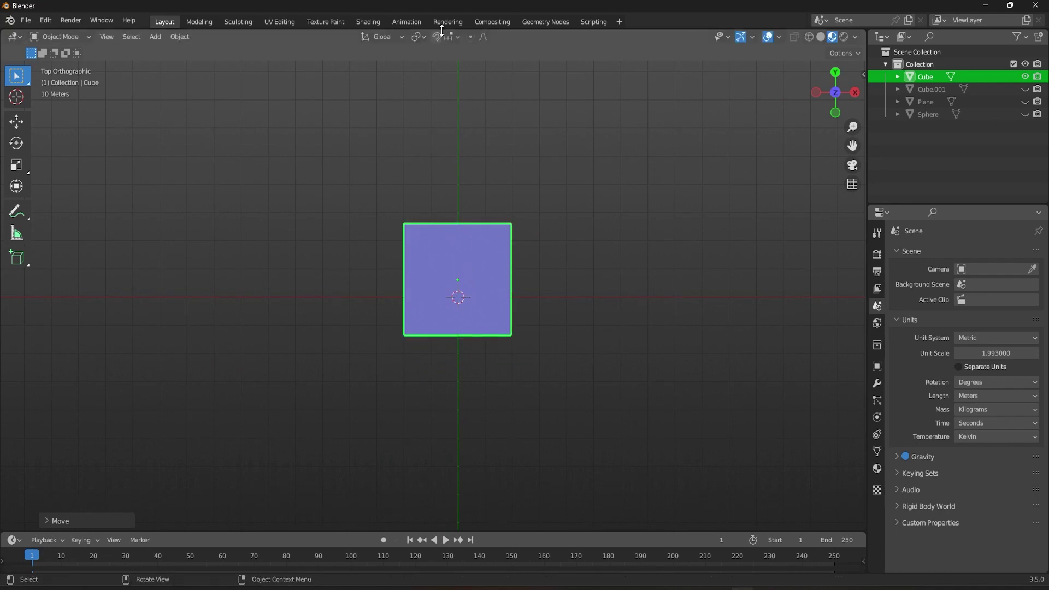
Toggle Absolute Grid Snap and move the cube back, centred on the world origin.
{"action": "key", "text": "g"}
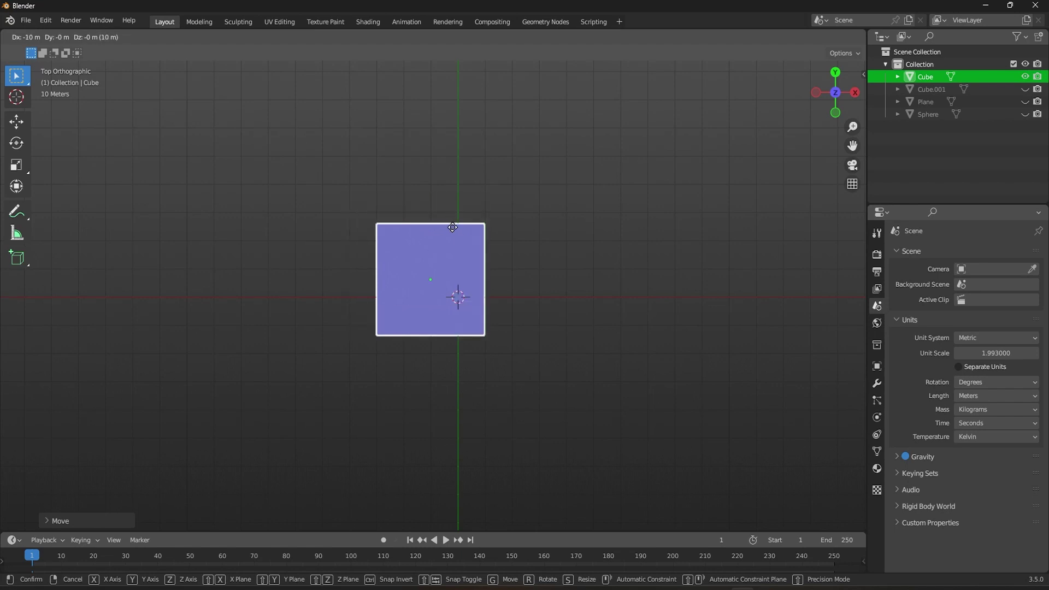
{"action": "key", "text": "Escape"}
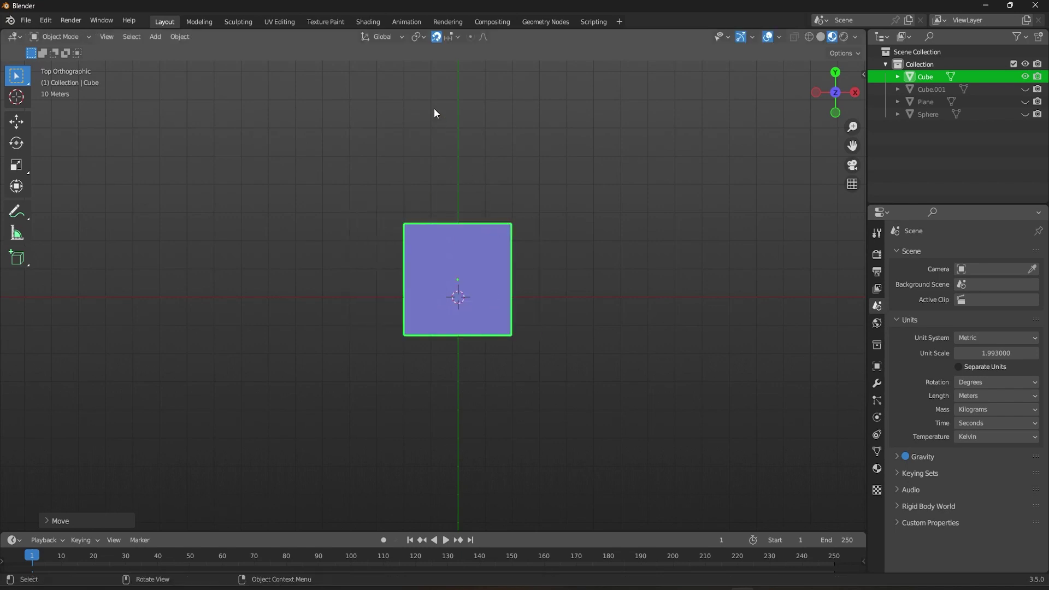
{"action": "left_click", "coordinate": [452, 39]}
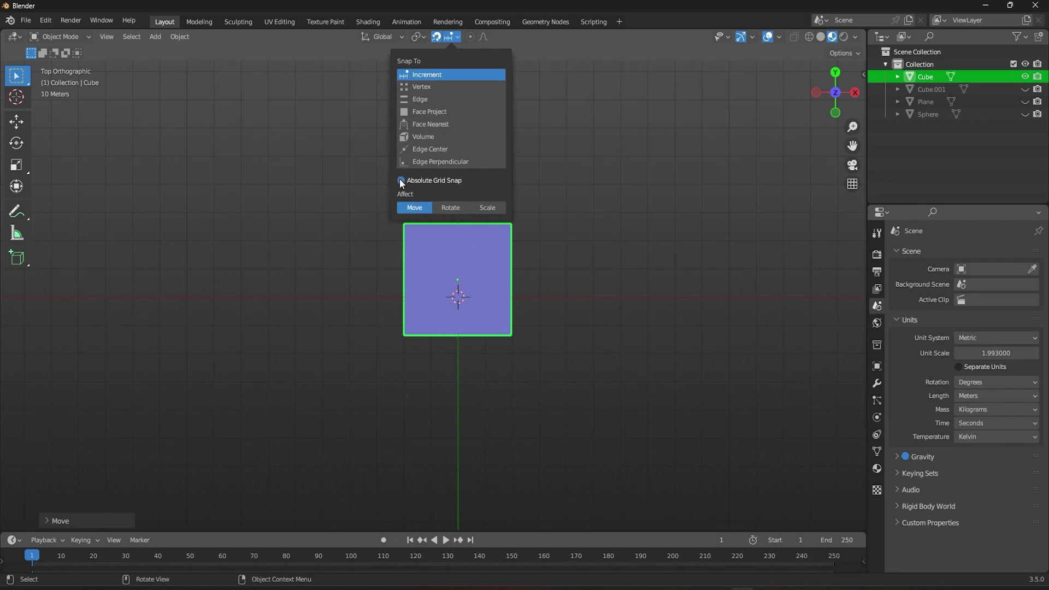
{"action": "key", "text": "g"}
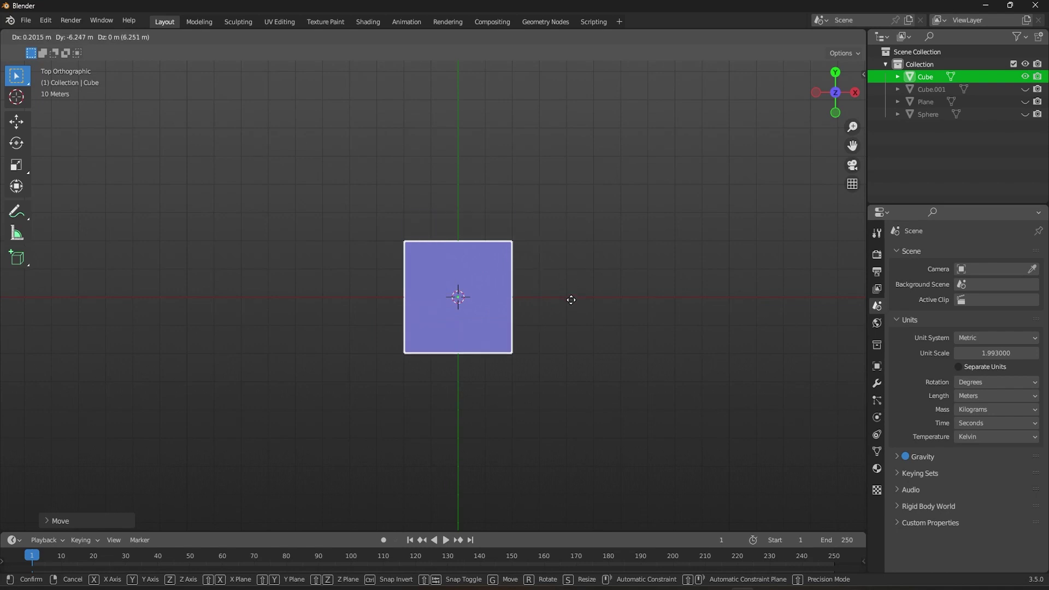
{"action": "left_click", "coordinate": [570, 304]}
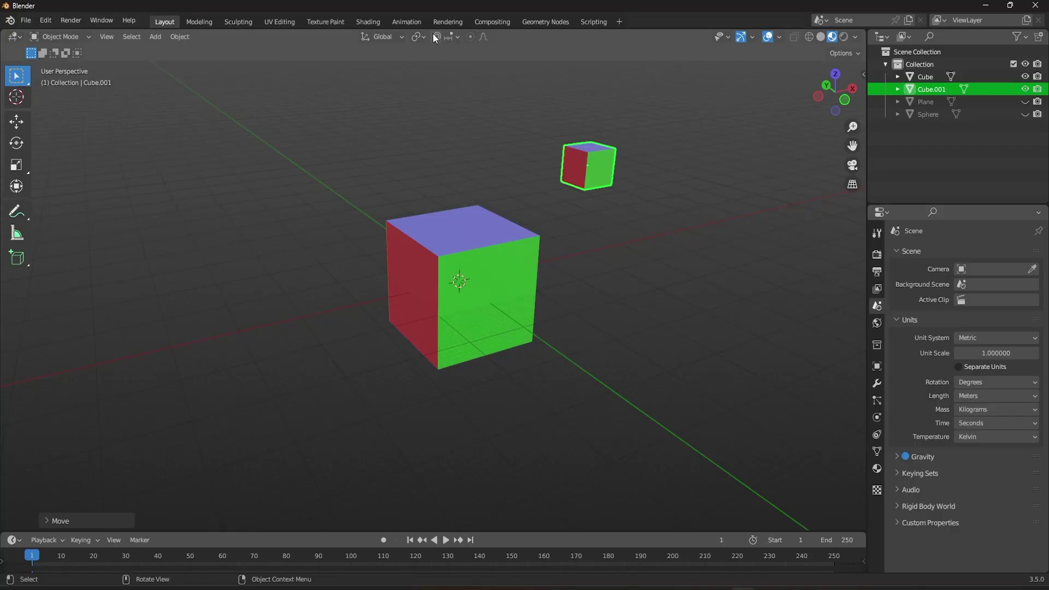
With Vertex, then Edge snapping, snap Cube.001 onto the big cube's corner.
{"action": "left_click", "coordinate": [447, 36]}
{"action": "left_click", "coordinate": [444, 88]}
{"action": "key", "text": "g"}
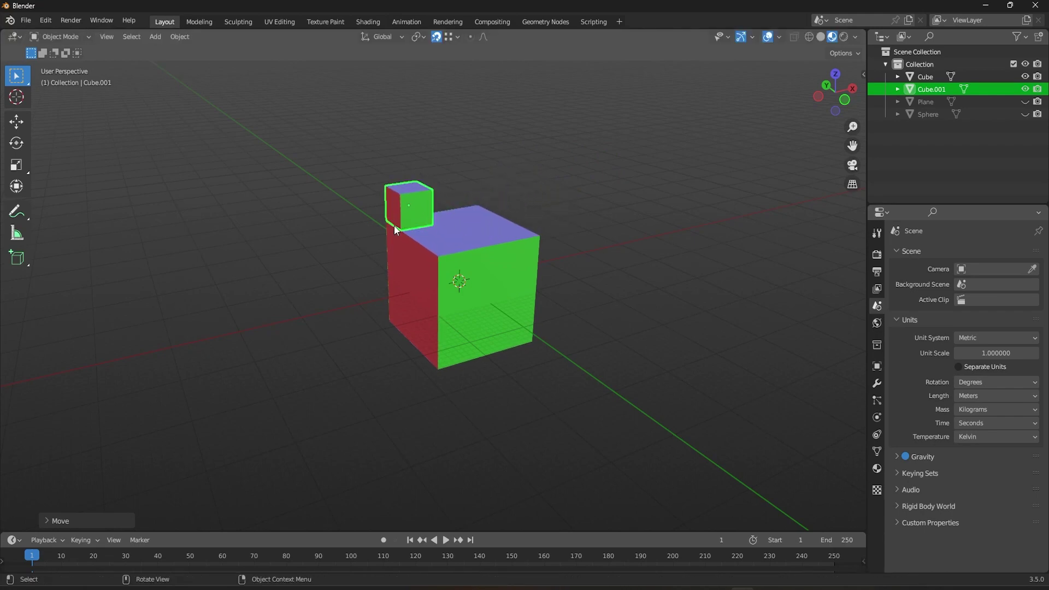
{"action": "left_click", "coordinate": [636, 203]}
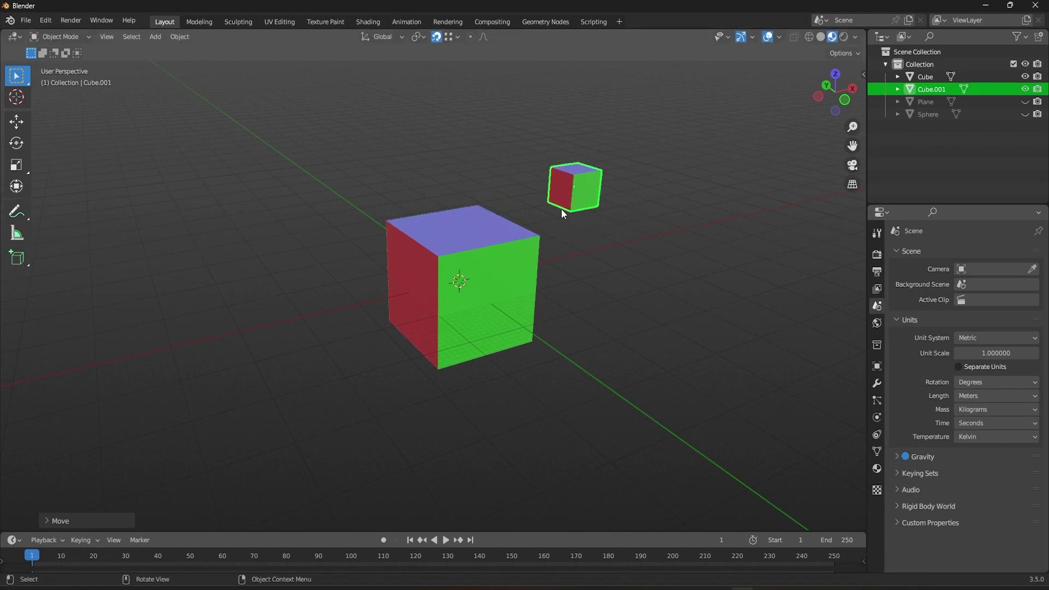
{"action": "left_click", "coordinate": [451, 36]}
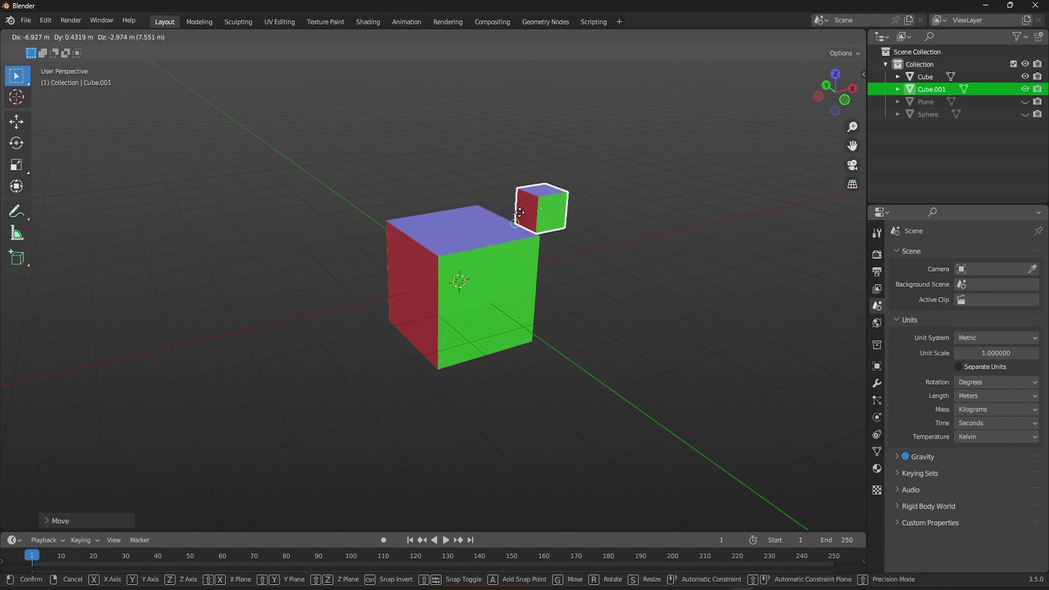
{"action": "left_click", "coordinate": [519, 215]}
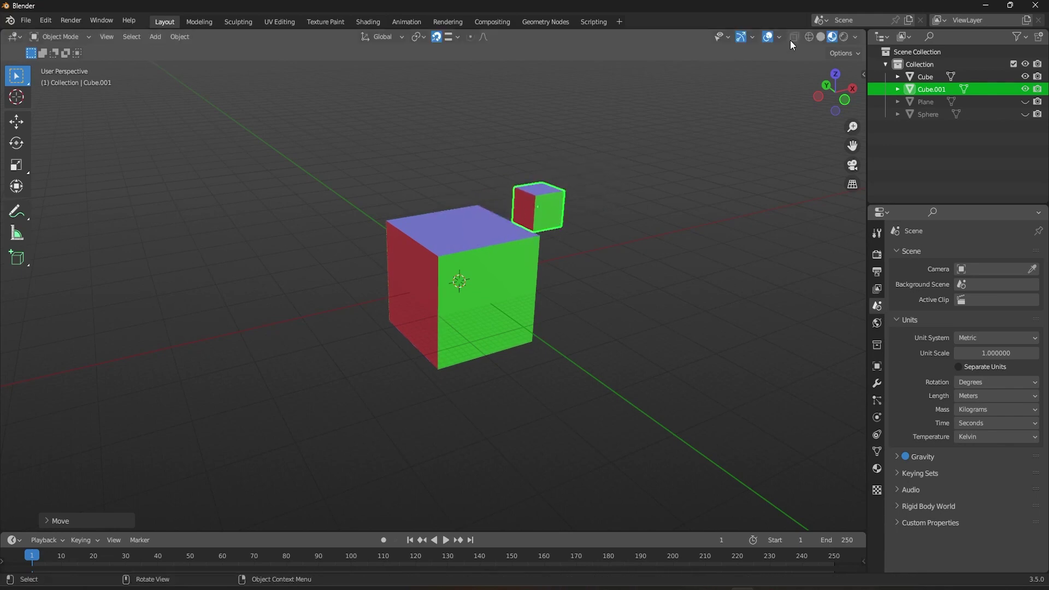
In wireframe, snap Cube.001 inside the big cube's volume, then switch to Face Project.
{"action": "left_click", "coordinate": [809, 37]}
{"action": "key", "text": "g"}
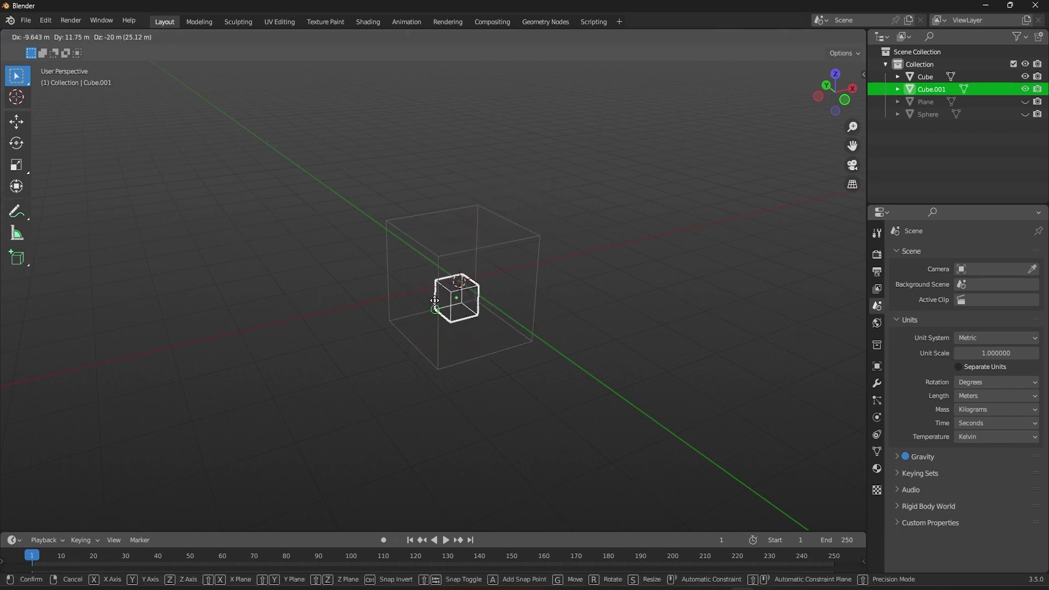
{"action": "left_click", "coordinate": [522, 226]}
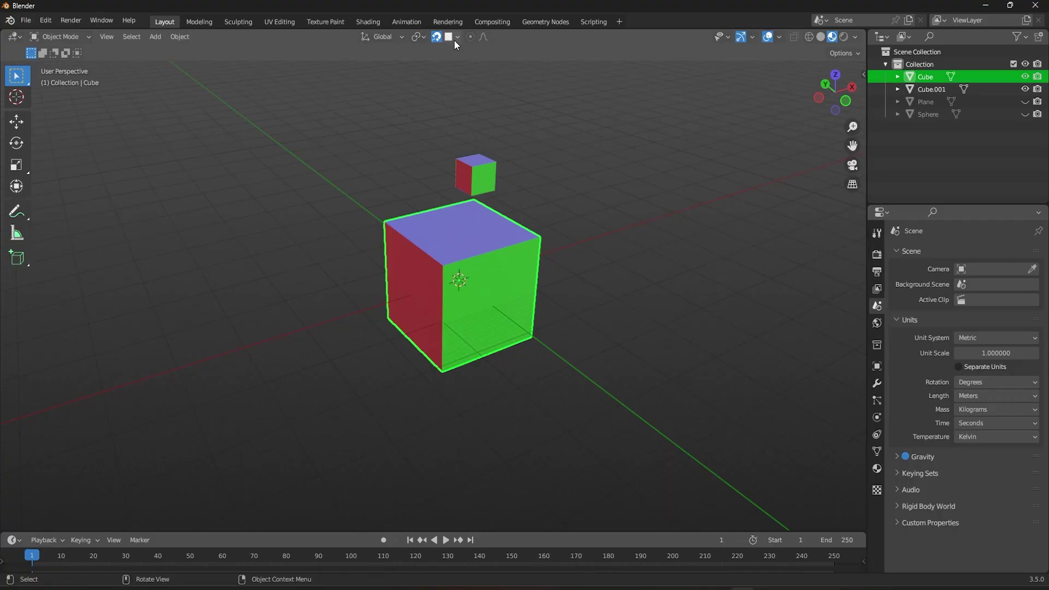
{"action": "left_click", "coordinate": [454, 38]}
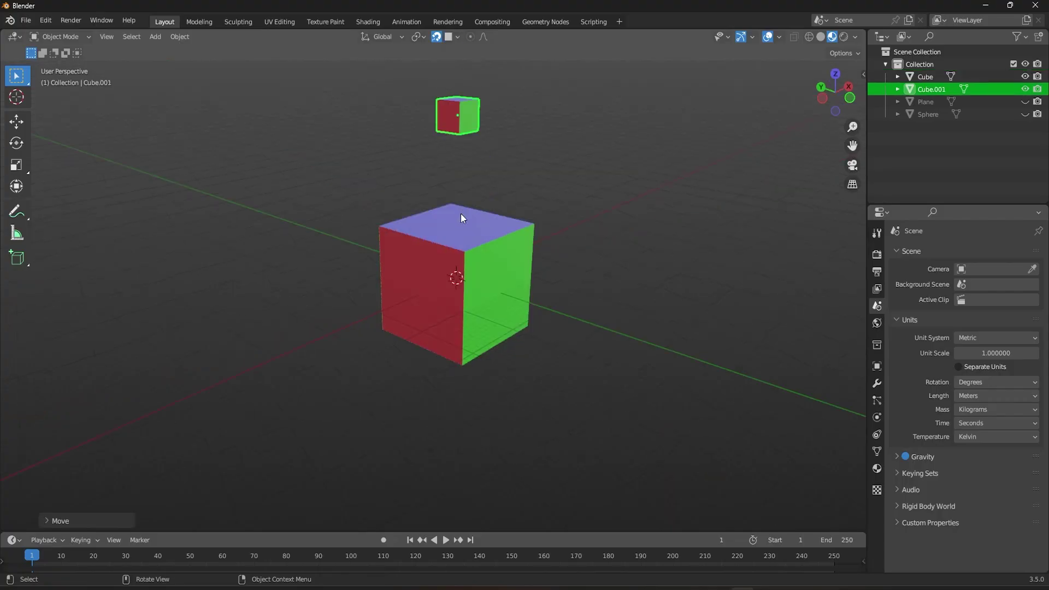
{"action": "key", "text": "g"}
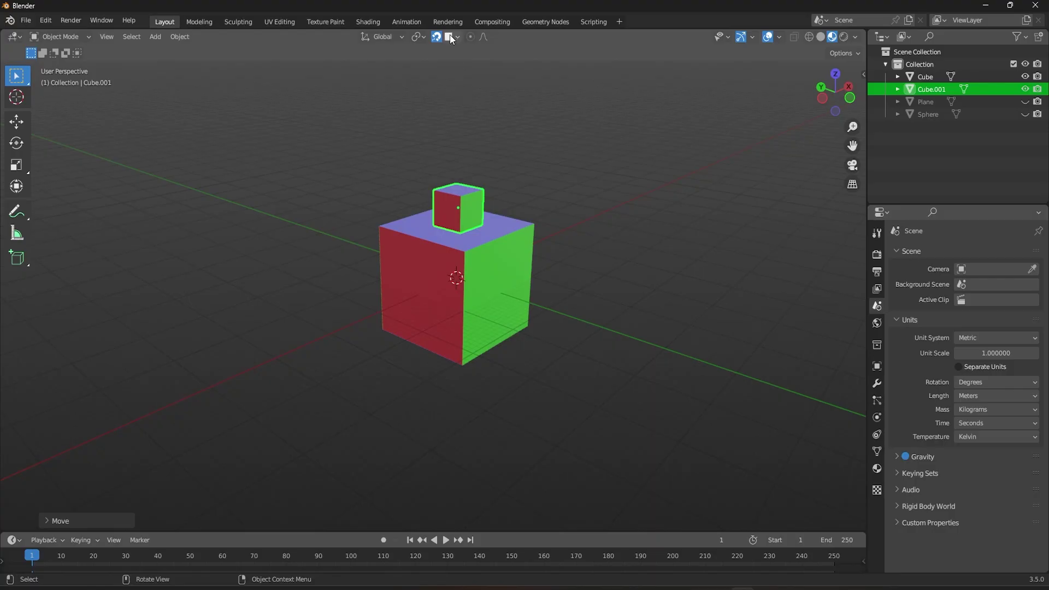
Set Snap To Face Nearest and start sliding Cube.001 across the big cube's top.
{"action": "left_click", "coordinate": [450, 35]}
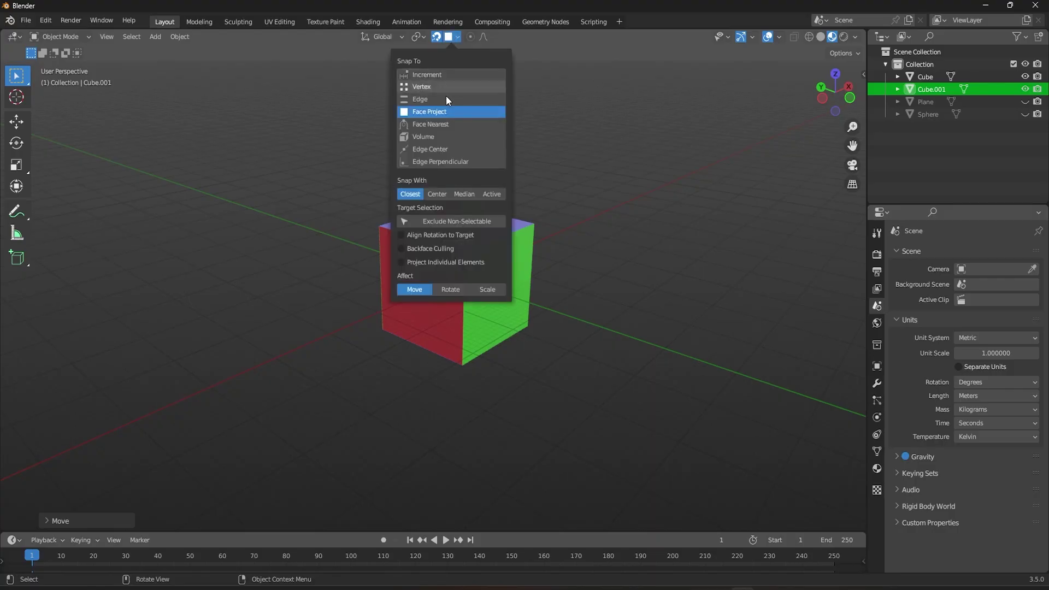
{"action": "left_click", "coordinate": [466, 124]}
{"action": "middle_click_drag", "start_coordinate": [587, 215], "coordinate": [509, 231]}
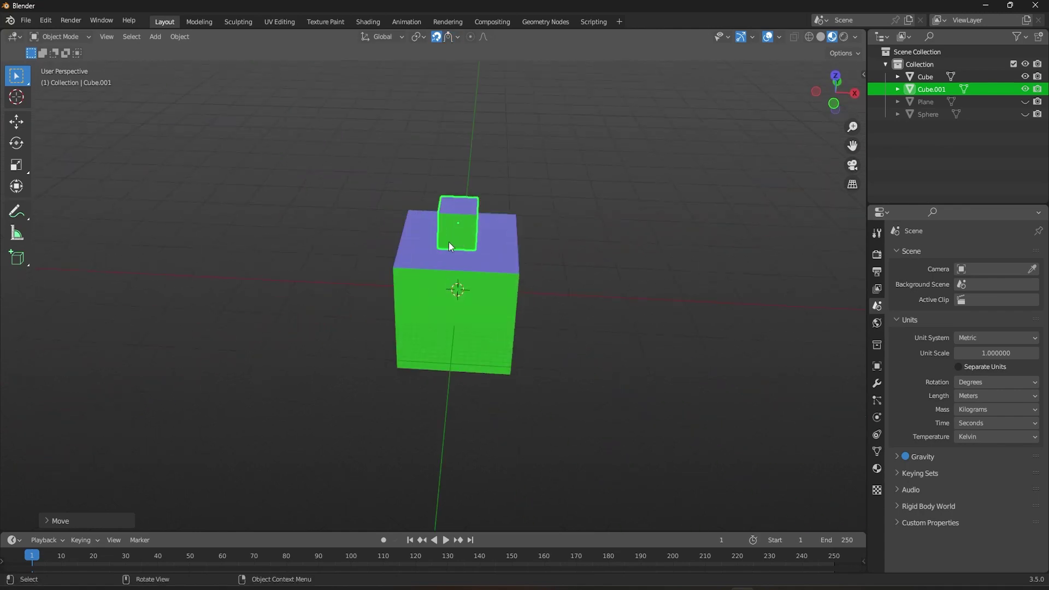
{"action": "key", "text": "g"}
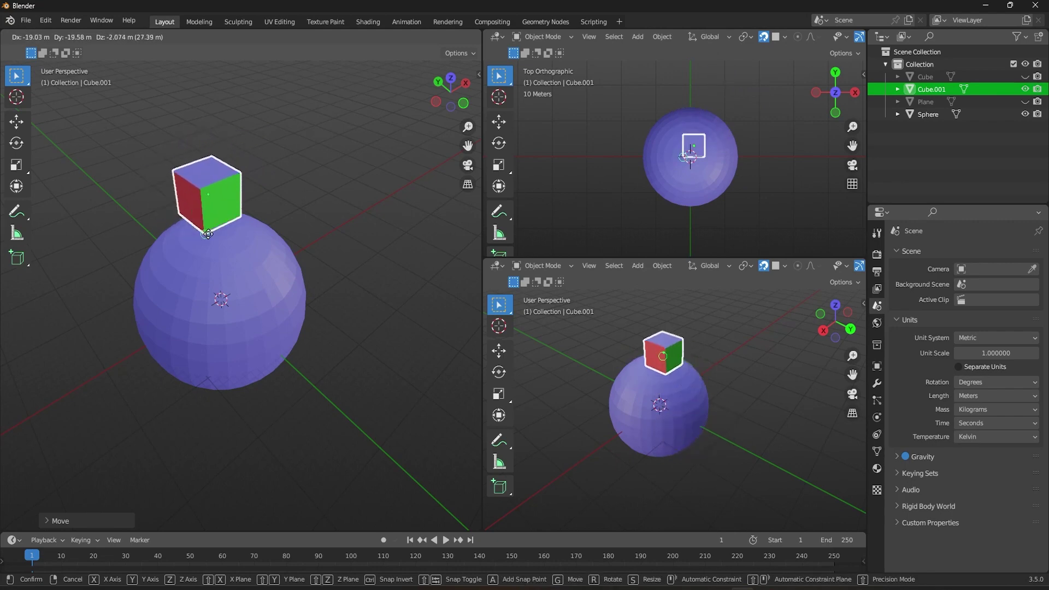
Slide Cube.001 over the sphere and place it on a spot on its surface.
{"action": "left_click", "coordinate": [284, 164]}
{"action": "left_click", "coordinate": [302, 37]}
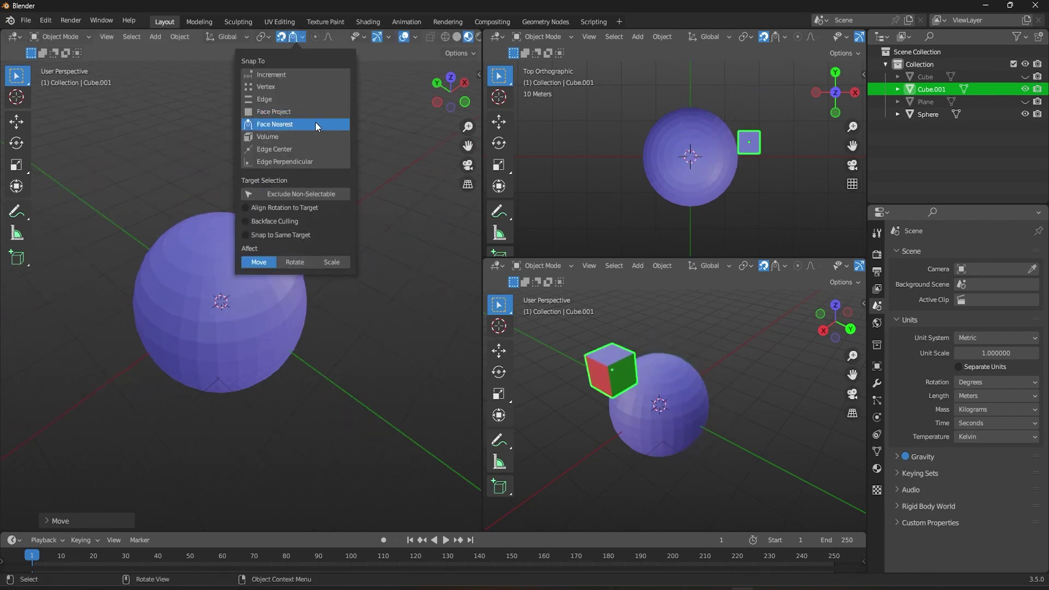
{"action": "key", "text": "g"}
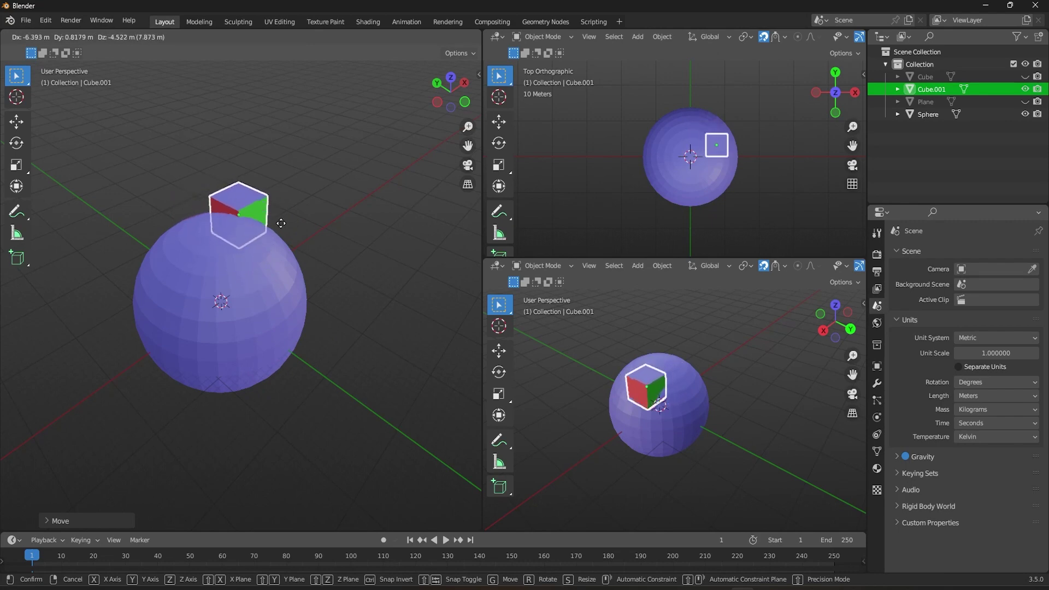
{"action": "left_click", "coordinate": [248, 250]}
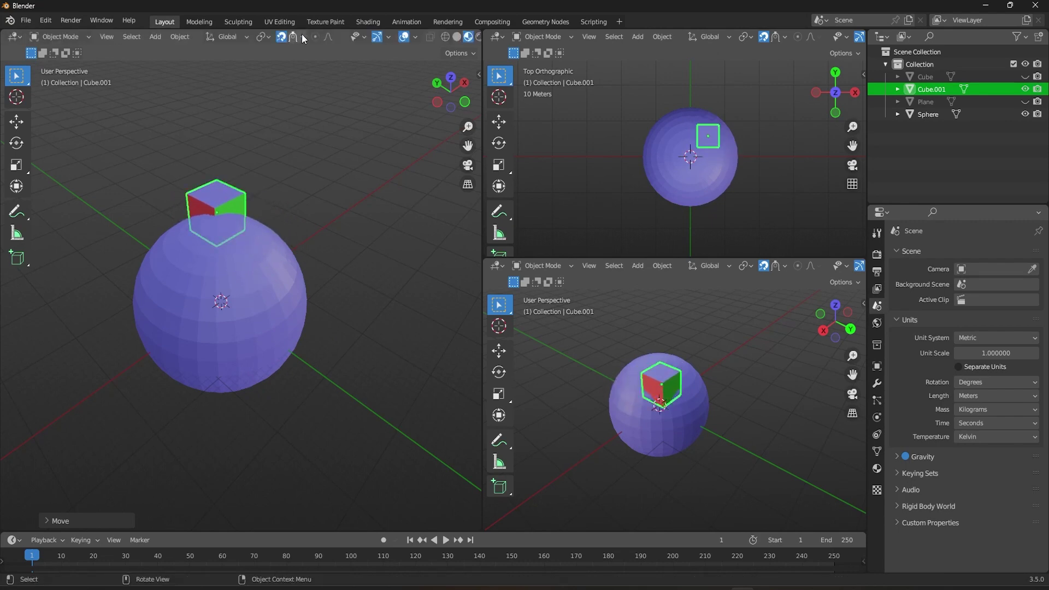
Move Cube.001 to another spot on the sphere, then maximise one viewport and orbit.
{"action": "middle_click_drag", "start_coordinate": [248, 193], "coordinate": [190, 193]}
{"action": "key", "text": "g"}
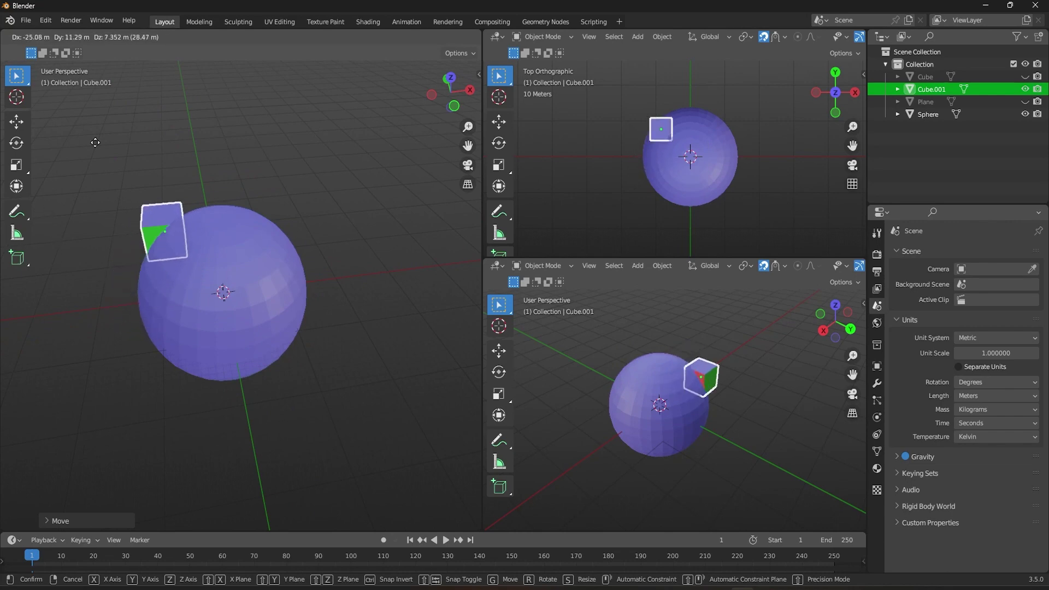
{"action": "left_click", "coordinate": [383, 137]}
{"action": "key", "text": "ctrl+space"}
{"action": "middle_click_drag", "start_coordinate": [709, 431], "coordinate": [758, 416]}
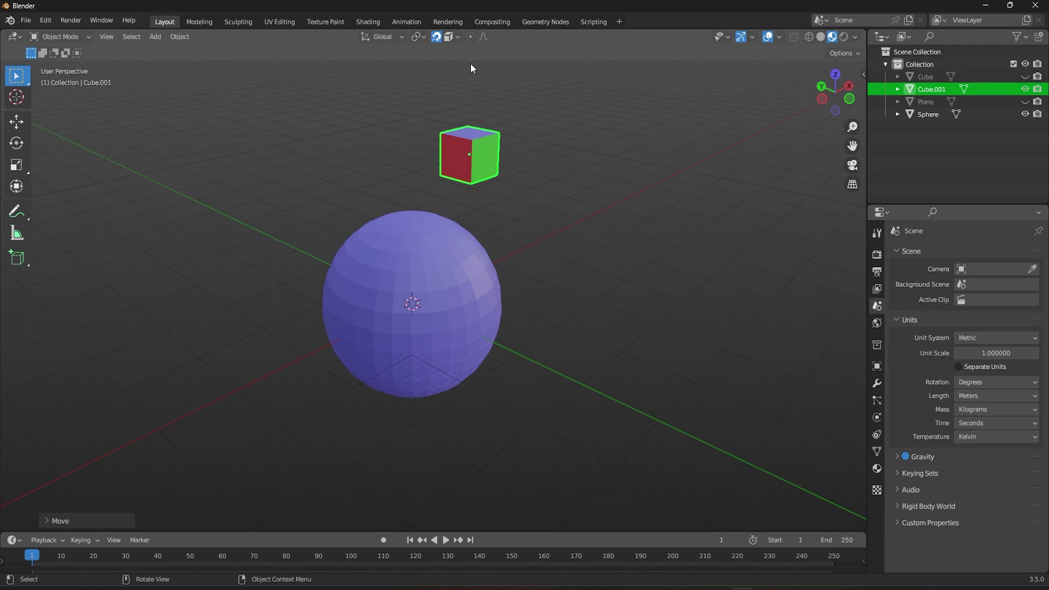
Set Snap To Volume and move Cube.001 into the sphere using Z, X and Y constraints.
{"action": "left_click", "coordinate": [457, 37]}
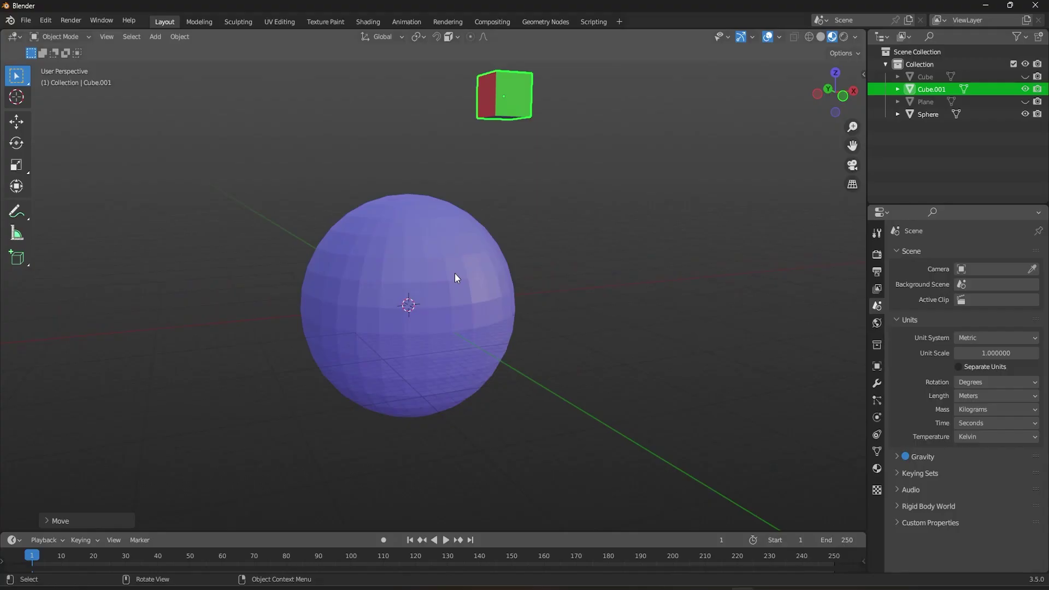
{"action": "key", "text": "g"}
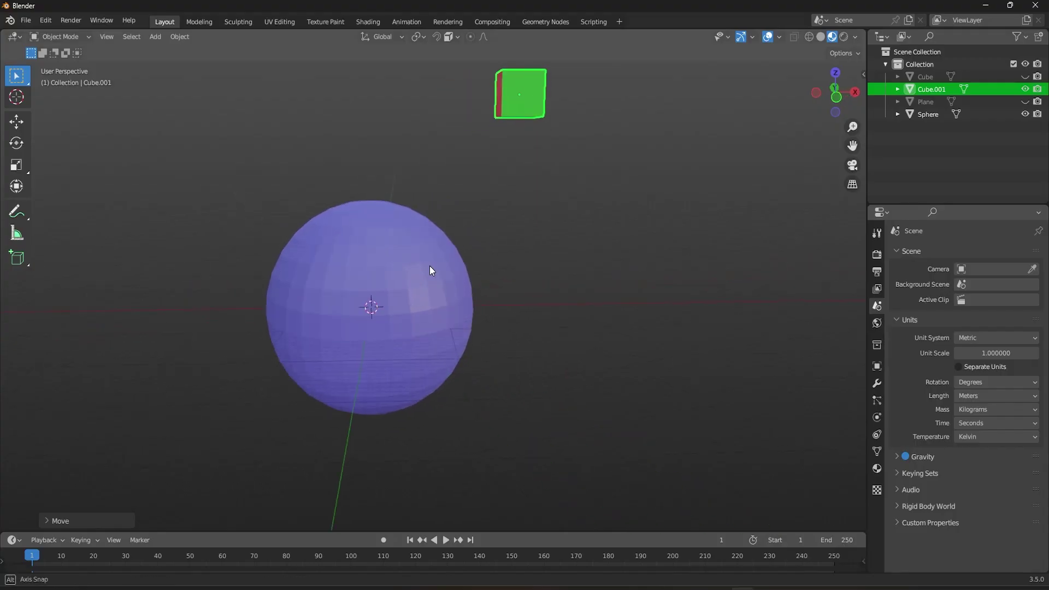
{"action": "key", "text": "z"}
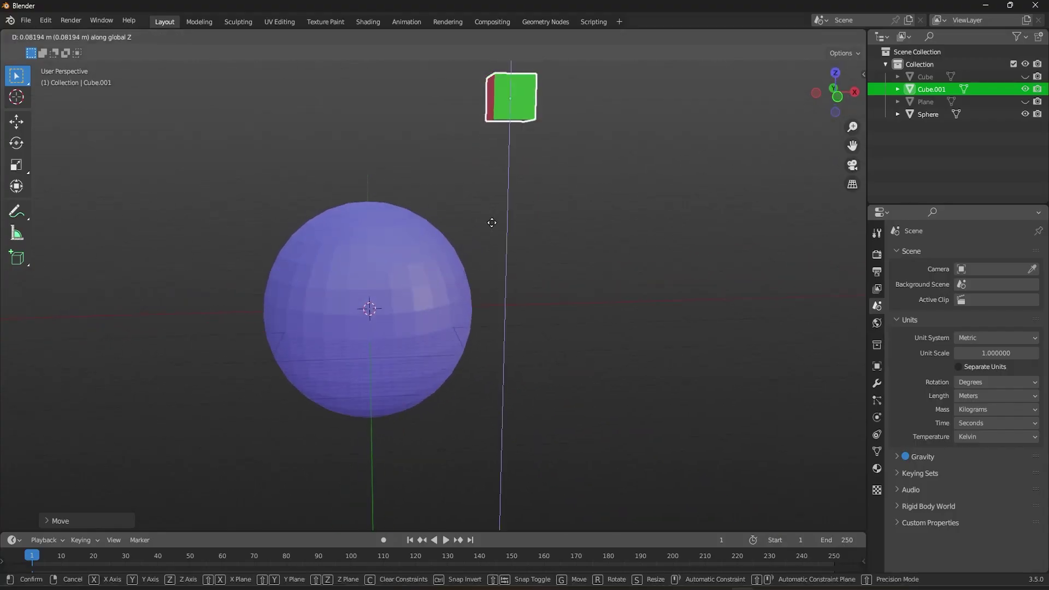
{"action": "key", "text": "x"}
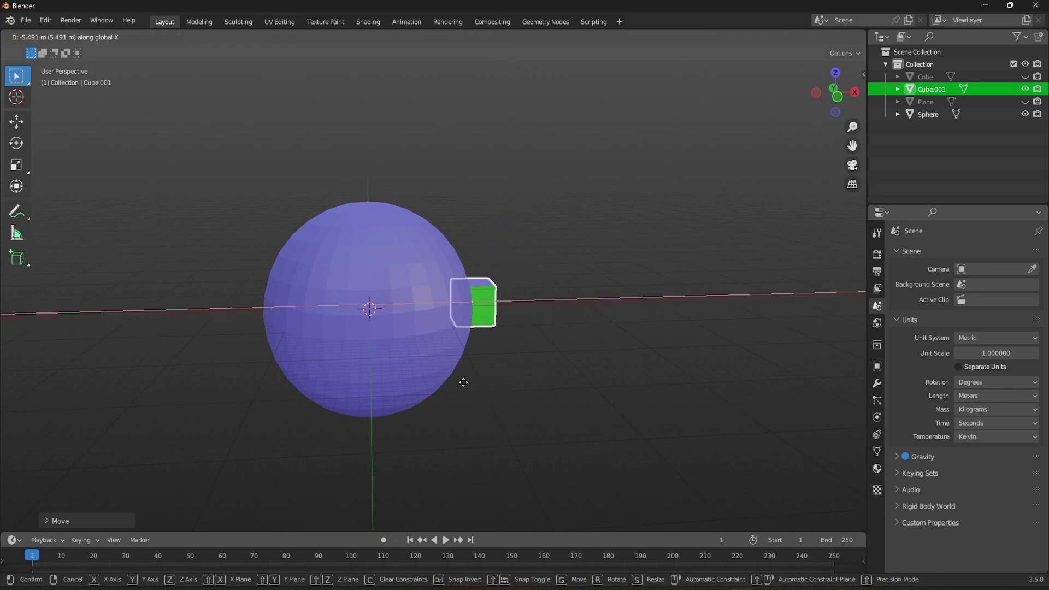
{"action": "left_click", "coordinate": [356, 388]}
{"action": "middle_click_drag", "start_coordinate": [360, 385], "coordinate": [468, 329]}
{"action": "key", "text": "y"}
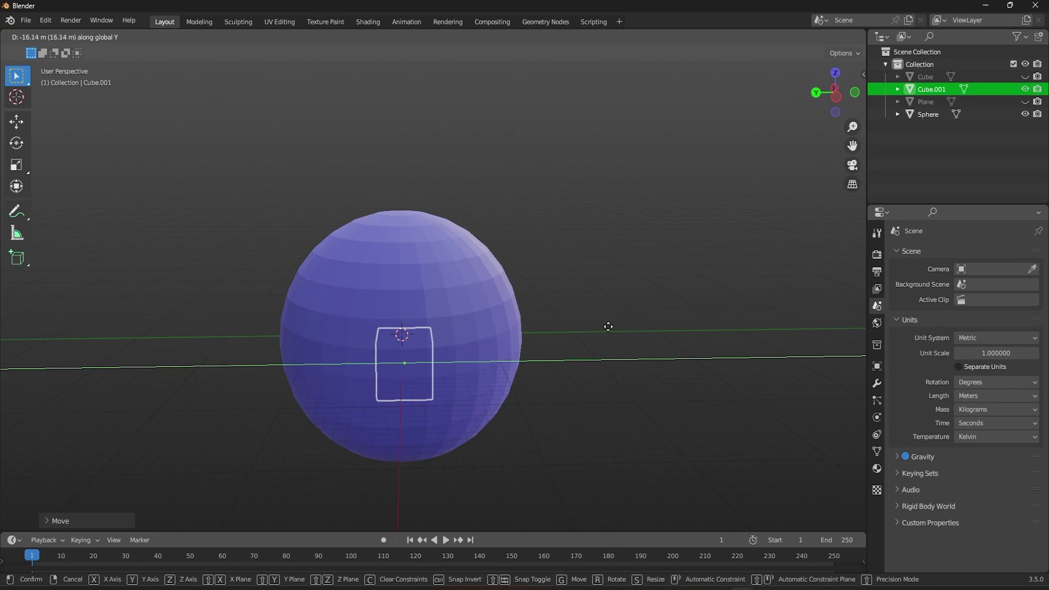
{"action": "left_click", "coordinate": [601, 323]}
In wireframe, snap Cube.001 to the sphere's centre, then return to solid shading.
{"action": "scroll", "coordinate": [557, 303], "scroll_direction": "down", "scroll_amount": 4}
{"action": "scroll", "coordinate": [548, 303], "scroll_direction": "up", "scroll_amount": 2}
{"action": "middle_click_drag", "start_coordinate": [545, 304], "coordinate": [462, 265]}
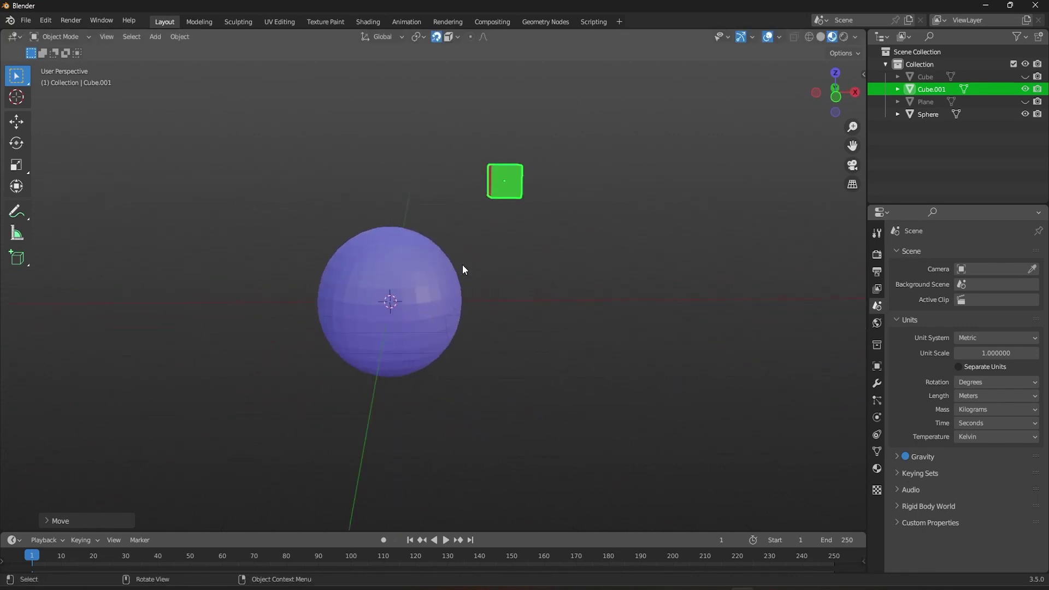
{"action": "key", "text": "g"}
{"action": "left_click", "coordinate": [368, 333]}
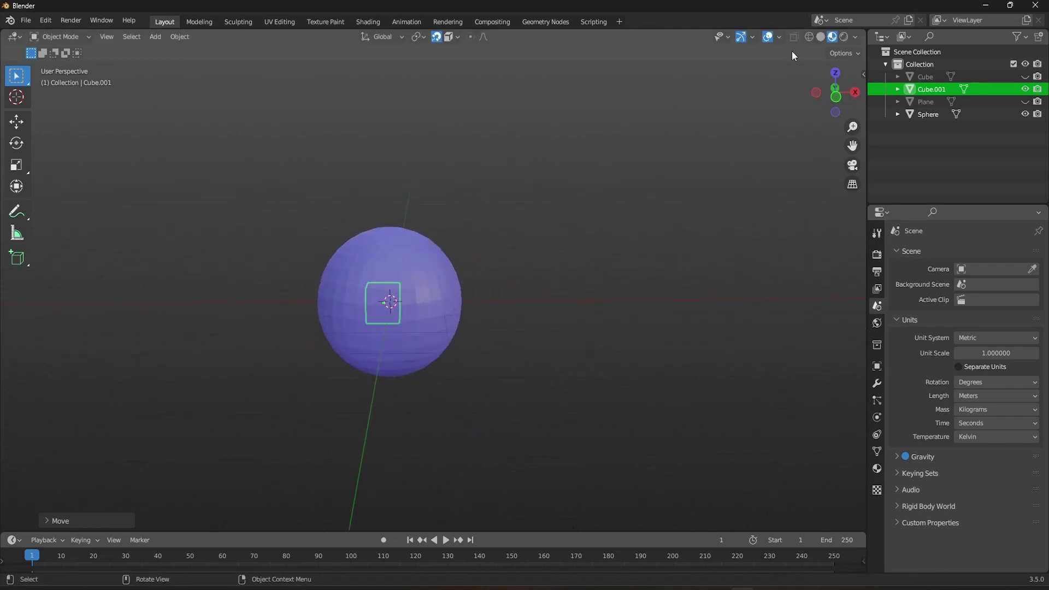
{"action": "left_click", "coordinate": [805, 37]}
{"action": "key", "text": "g"}
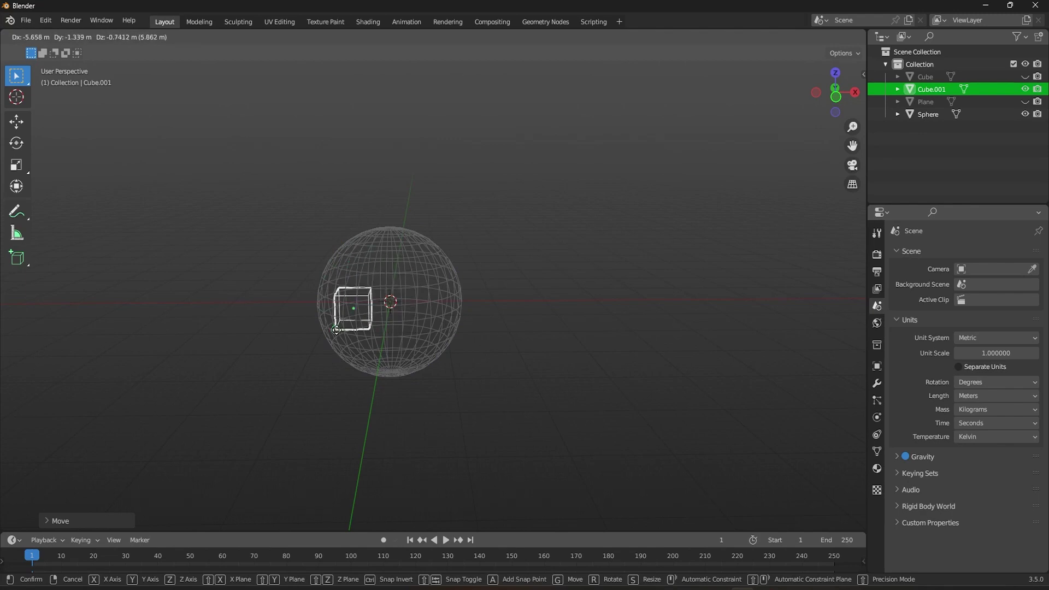
{"action": "left_click", "coordinate": [369, 287]}
{"action": "left_click", "coordinate": [830, 38]}
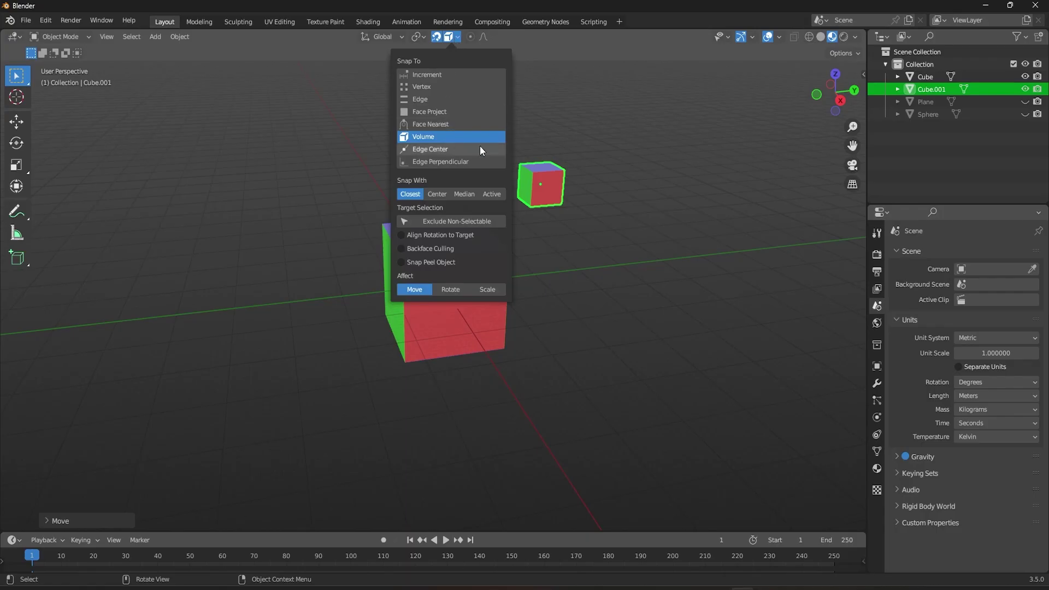
Use Edge Center snapping to place the small cube at the midpoint of a big cube edge.
{"action": "left_click", "coordinate": [476, 148]}
{"action": "key", "text": "g"}
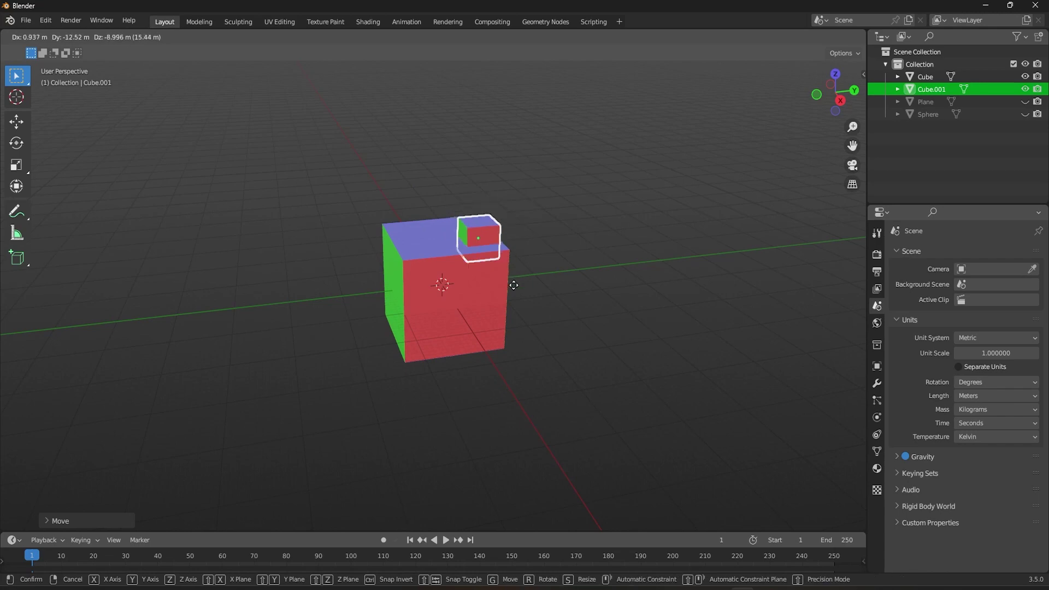
{"action": "left_click", "coordinate": [411, 311]}
{"action": "middle_click_drag", "start_coordinate": [412, 311], "coordinate": [725, 466]}
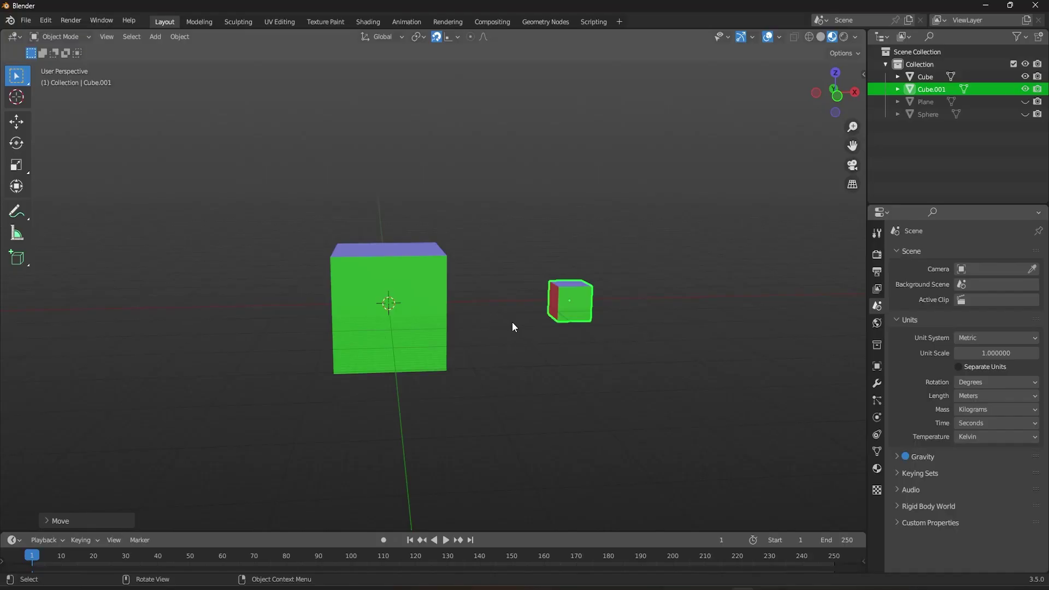
Snap Cube.001 perpendicular to the big cube's edges, first on its right side, then its left.
{"action": "key", "text": "g"}
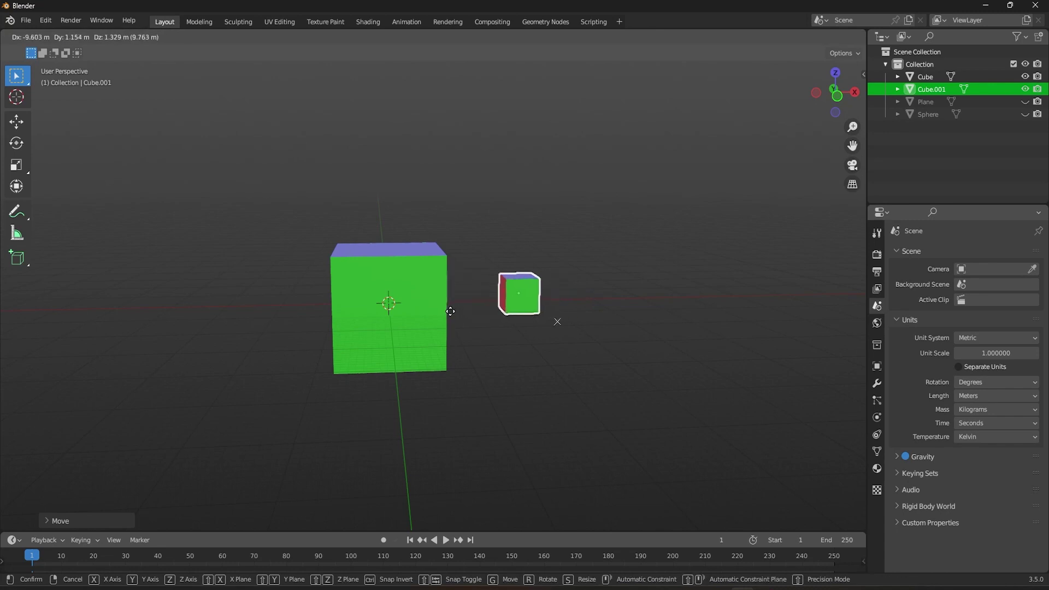
{"action": "key", "text": "ctrl"}
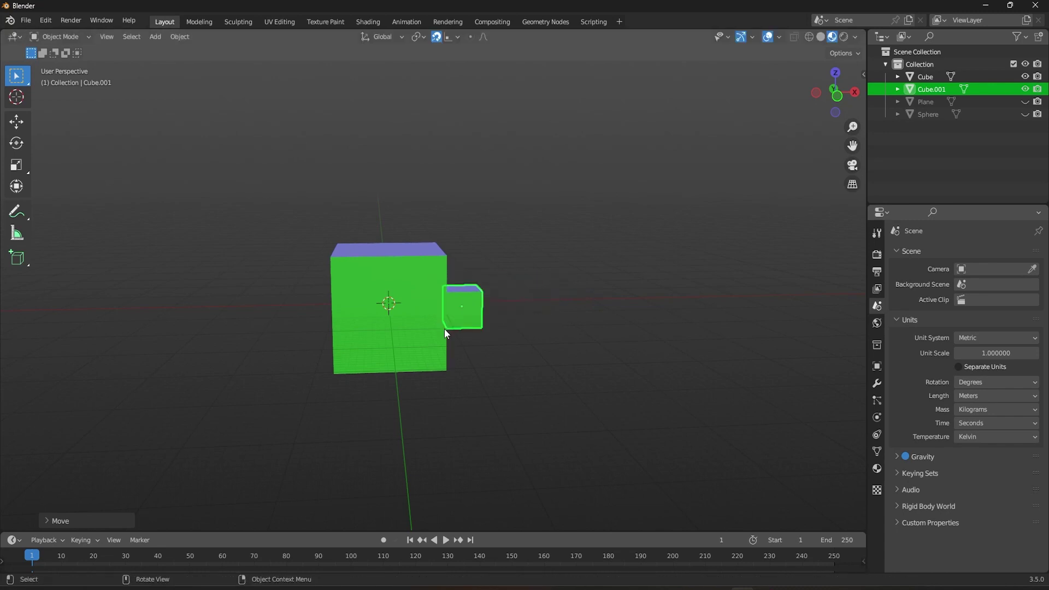
{"action": "left_click", "coordinate": [183, 334]}
{"action": "key", "text": "g"}
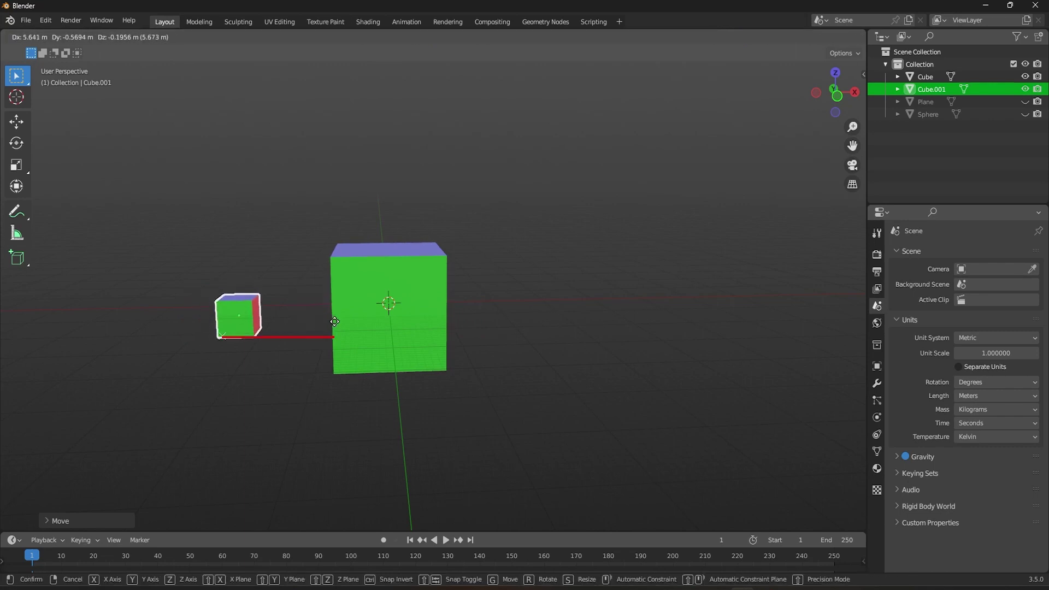
{"action": "key", "text": "ctrl"}
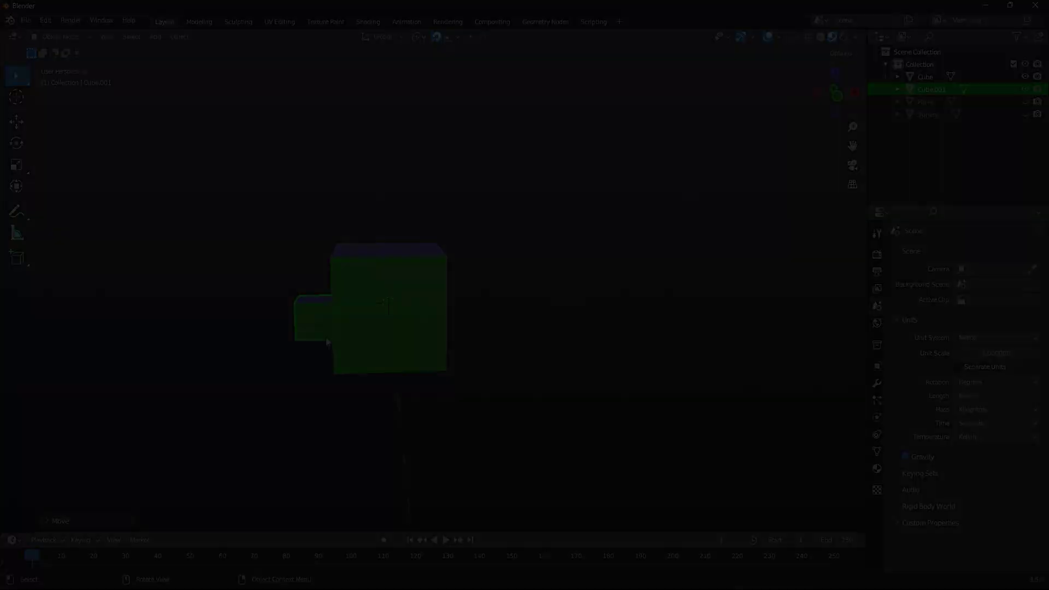